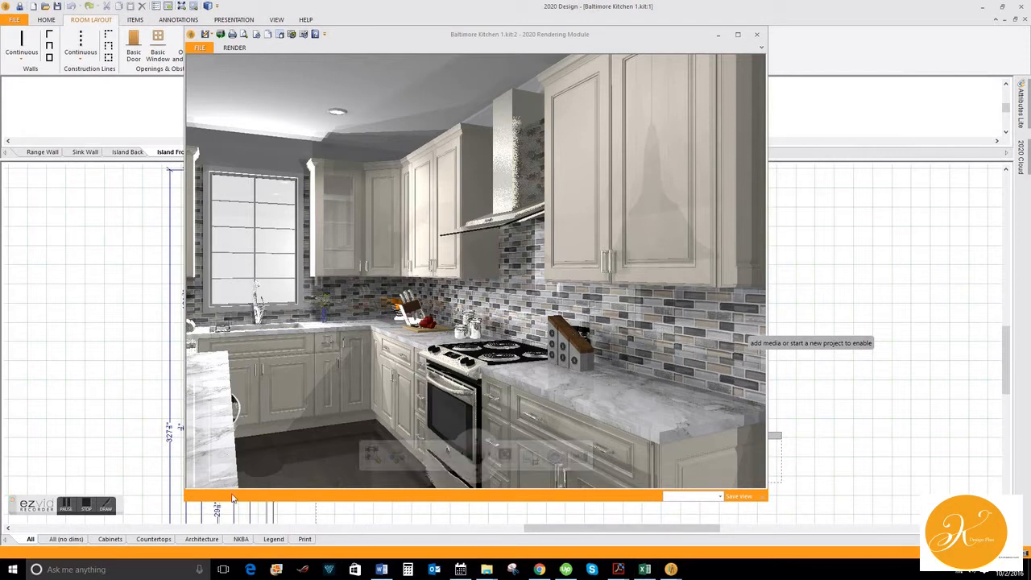
click(106, 505)
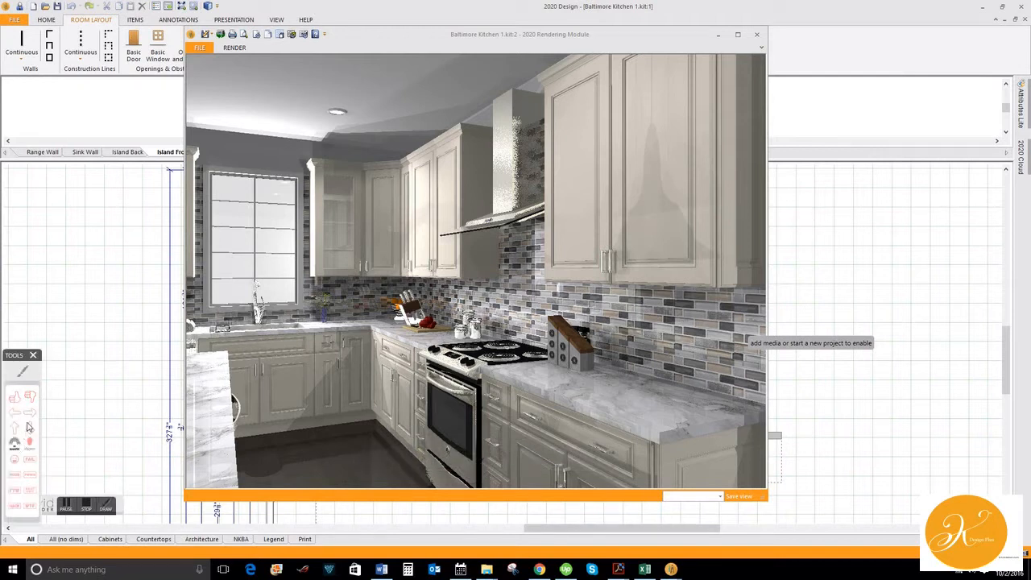
click(30, 414)
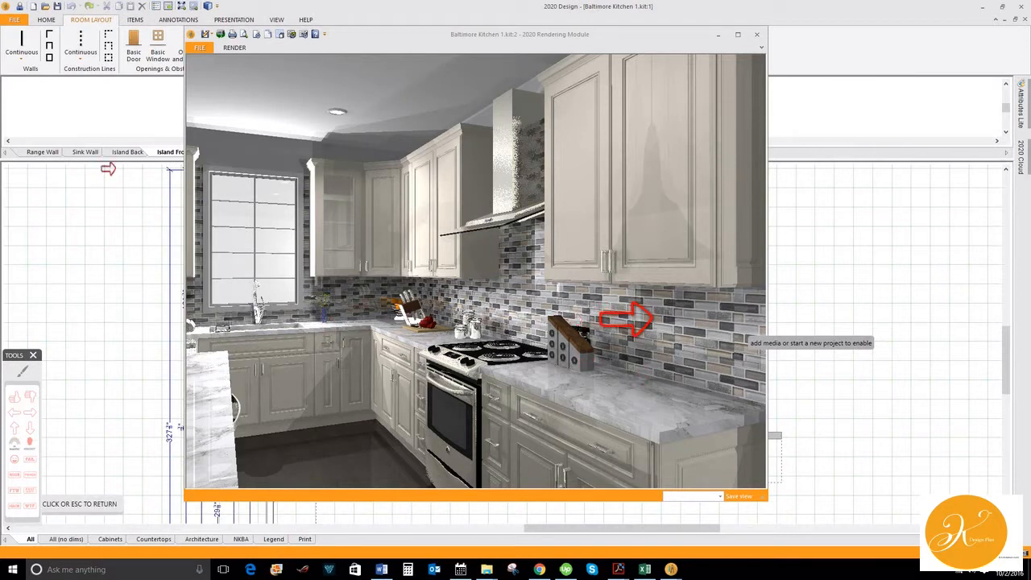
key(Escape)
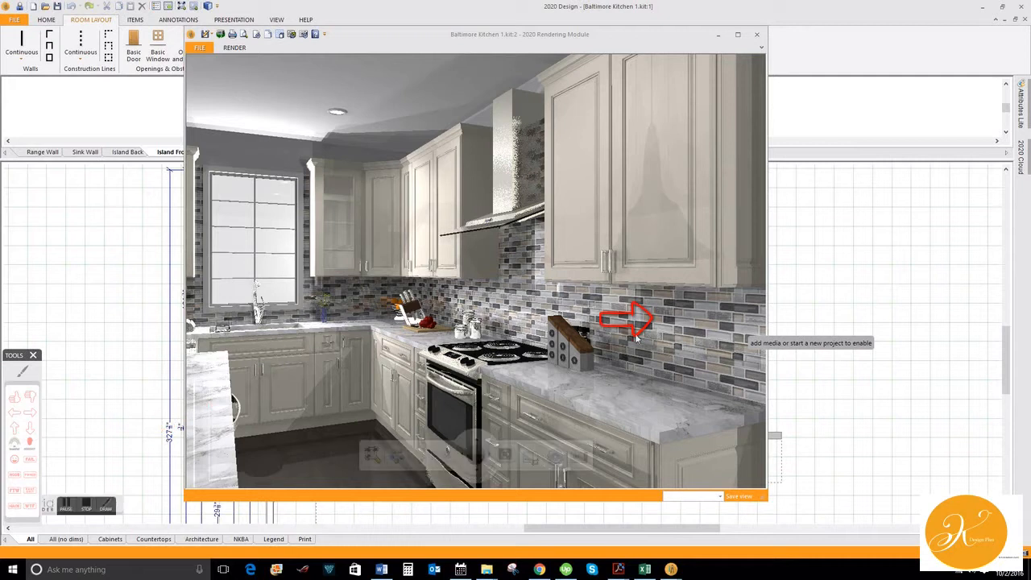
Open the attributes of the tiled backsplash surface on the range wall and display its variables
right_click(659, 320)
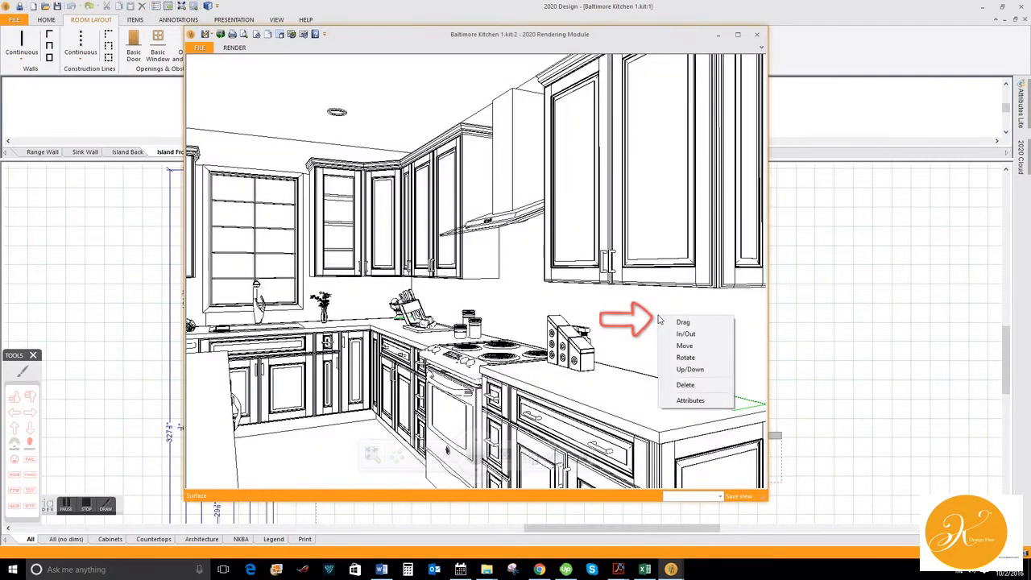
click(690, 400)
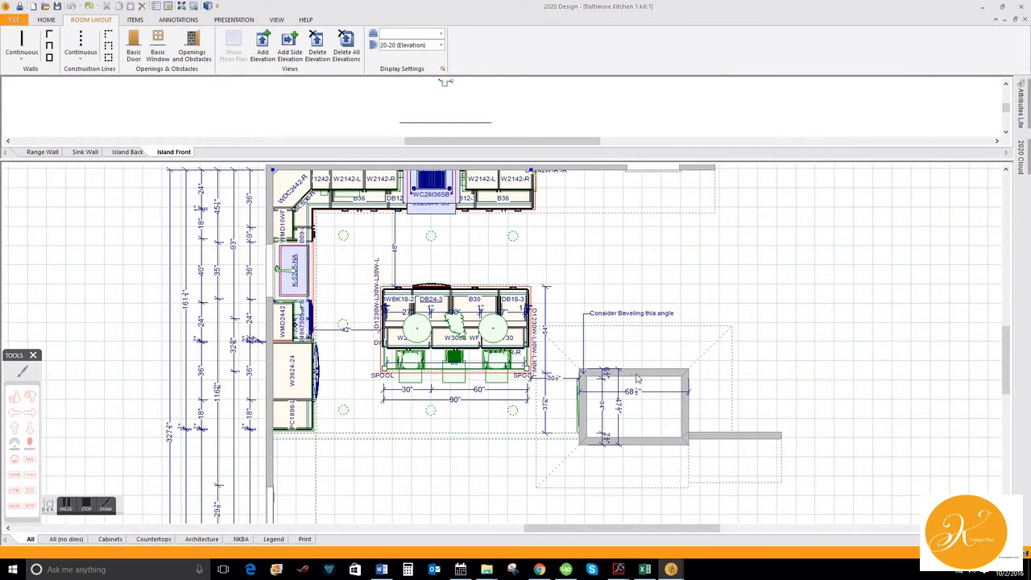
scroll(435, 217, up, 5)
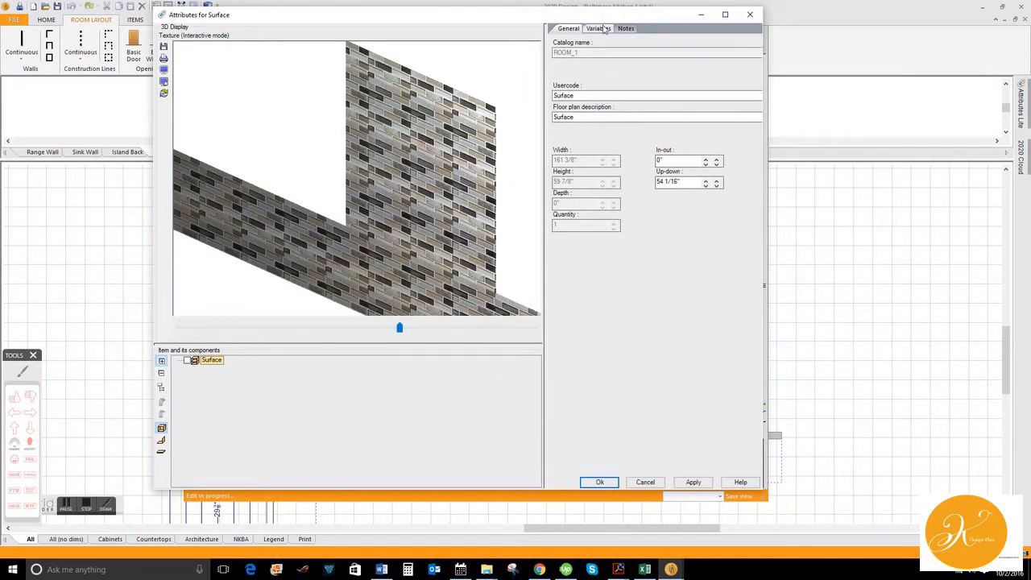
click(603, 28)
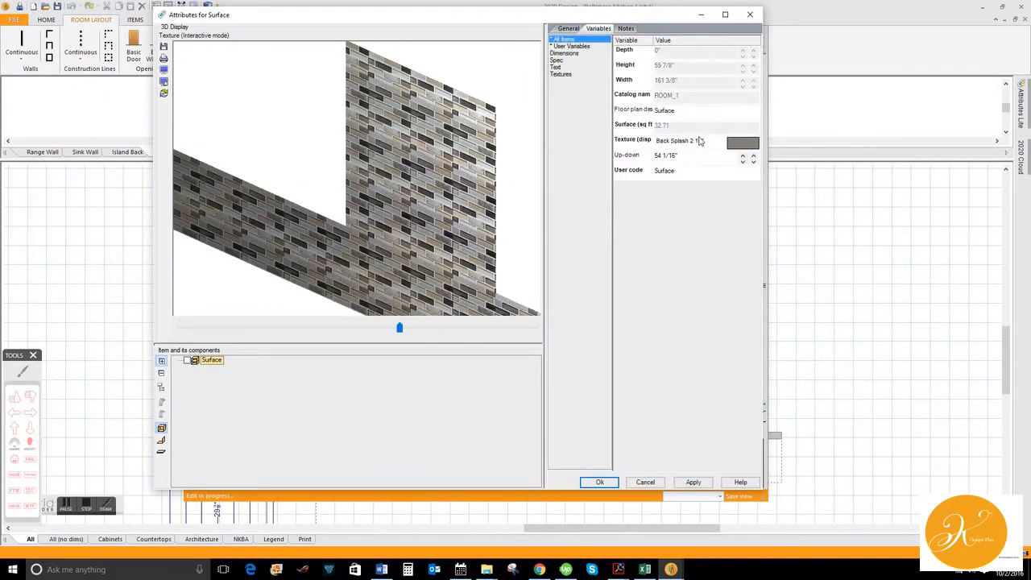
drag(710, 141, 644, 139)
click(27, 413)
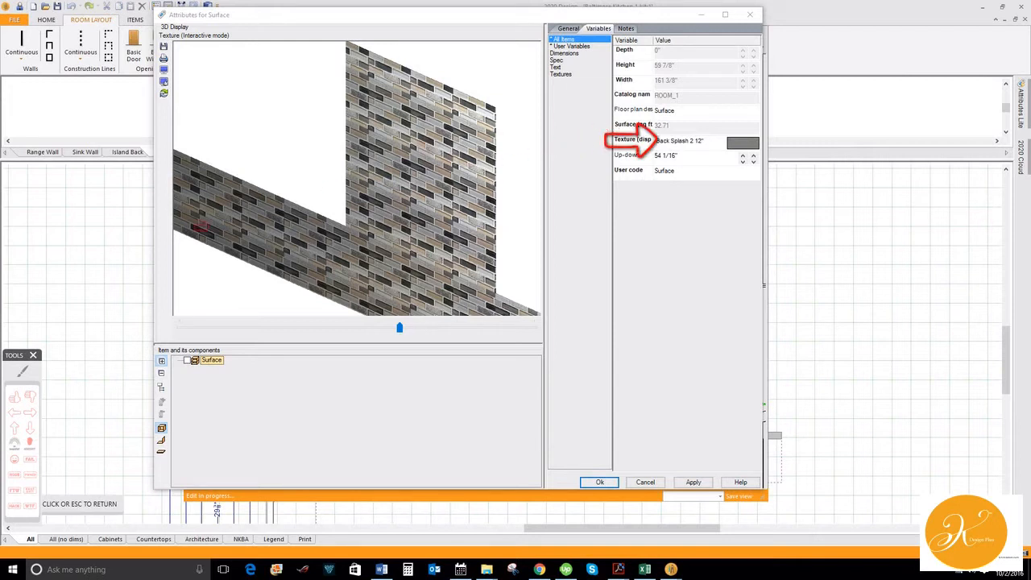
click(8, 370)
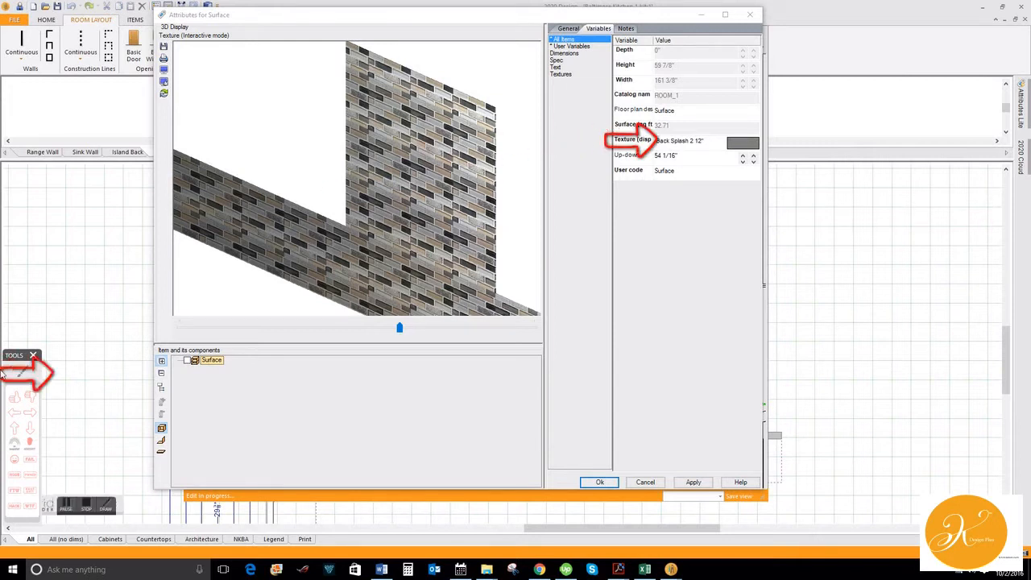
click(30, 372)
mouse_move(656, 133)
mouse_down()
mouse_move(683, 123)
mouse_move(707, 135)
mouse_move(676, 155)
mouse_move(651, 145)
mouse_move(657, 131)
mouse_up()
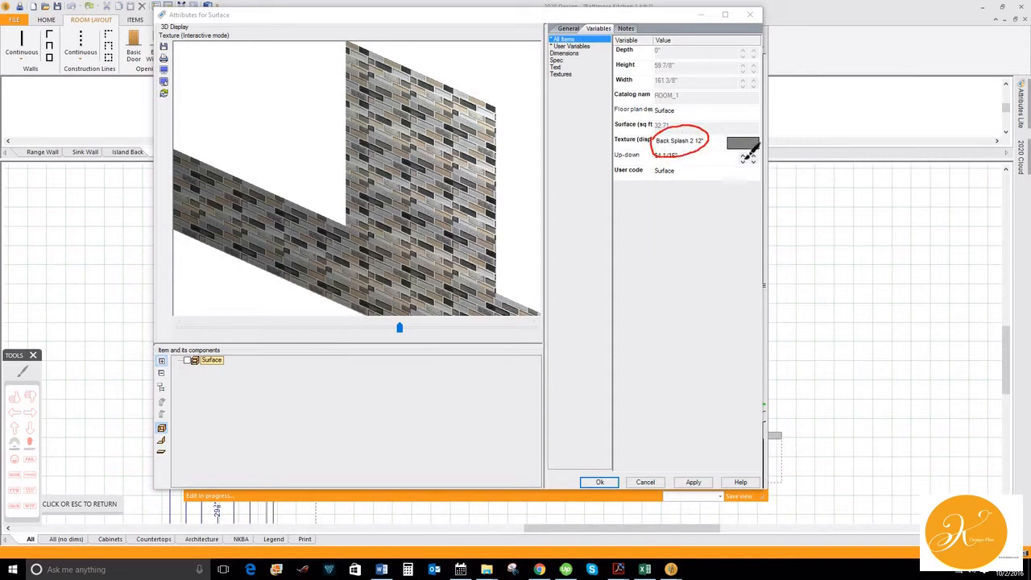
Open the texture choices for the backsplash surface and select Back Splash 2 12" among the textures in the current design
click(745, 145)
click(744, 145)
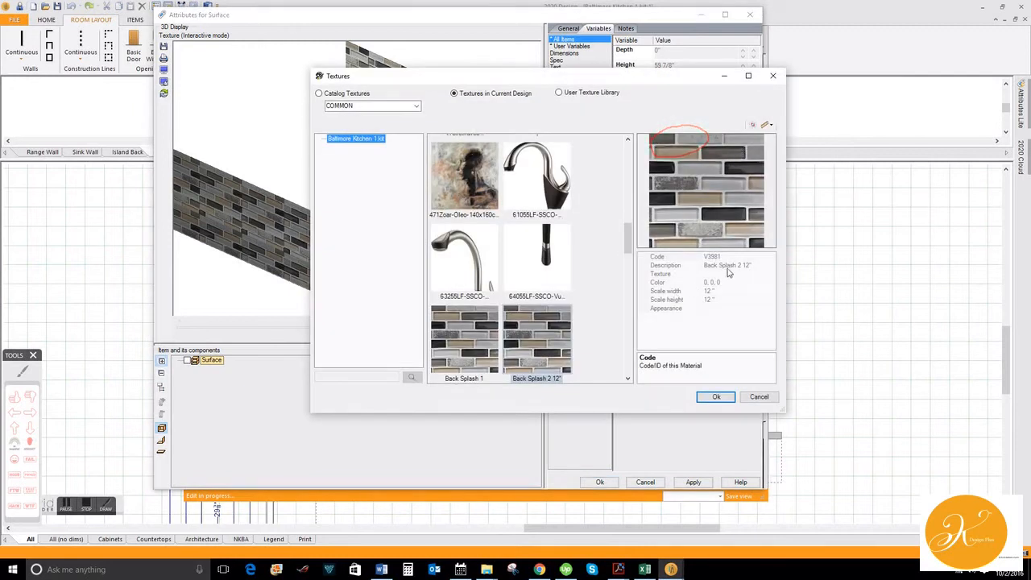
click(23, 373)
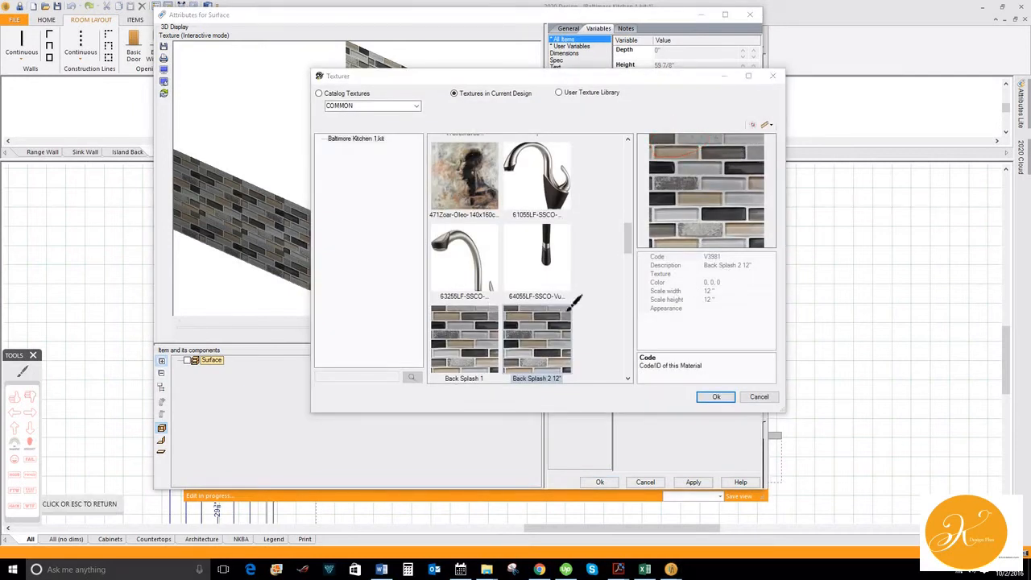
mouse_move(648, 265)
mouse_down()
mouse_move(771, 262)
mouse_move(685, 275)
mouse_move(646, 267)
mouse_up()
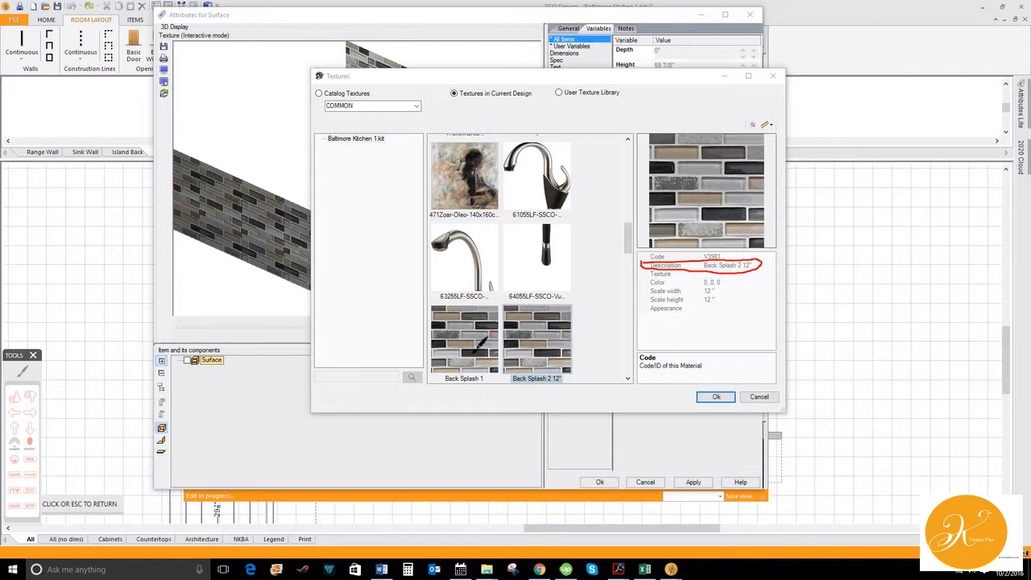
click(79, 505)
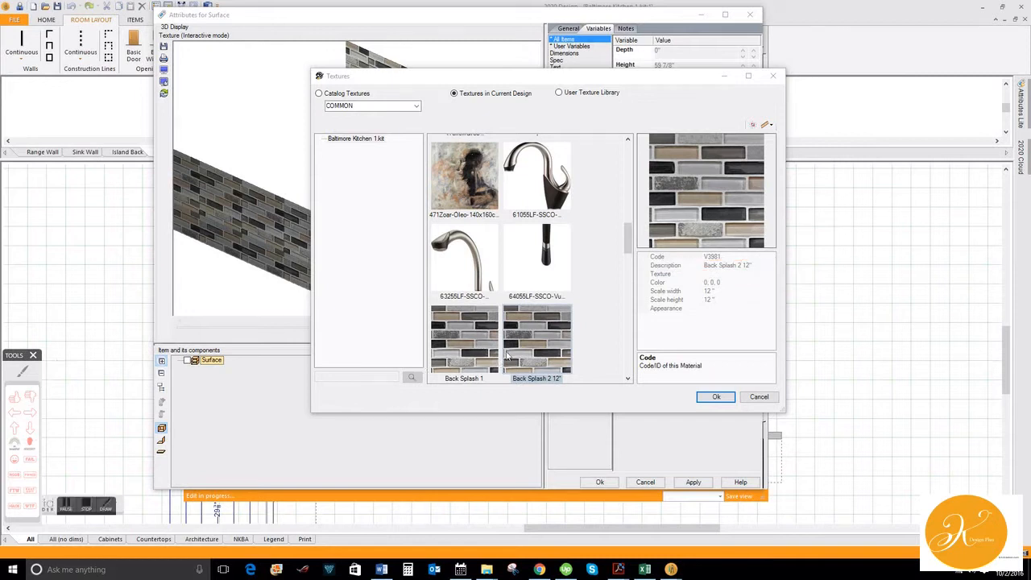
click(532, 344)
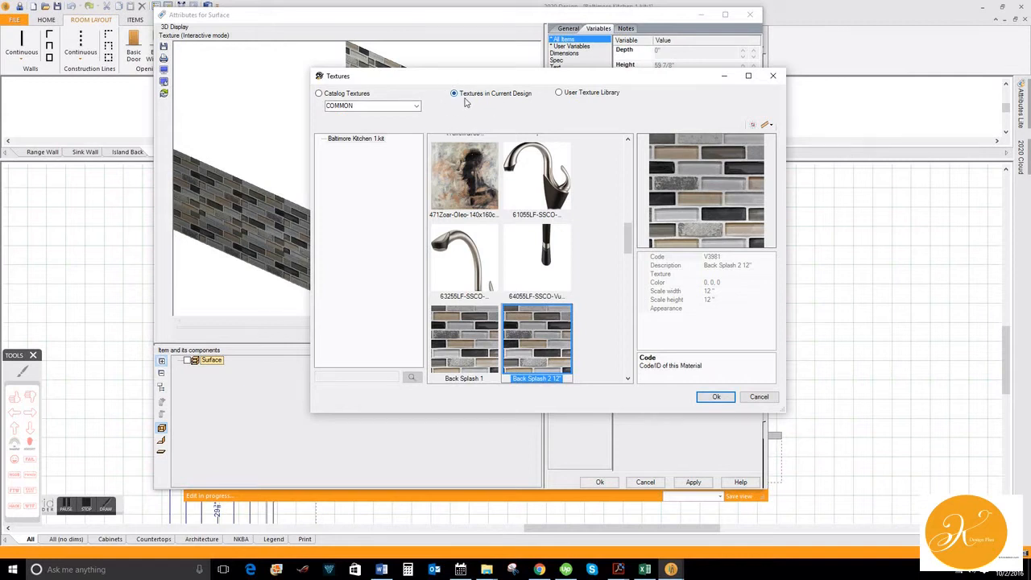
click(22, 372)
mouse_move(449, 91)
mouse_down()
mouse_move(553, 88)
mouse_move(448, 111)
mouse_up()
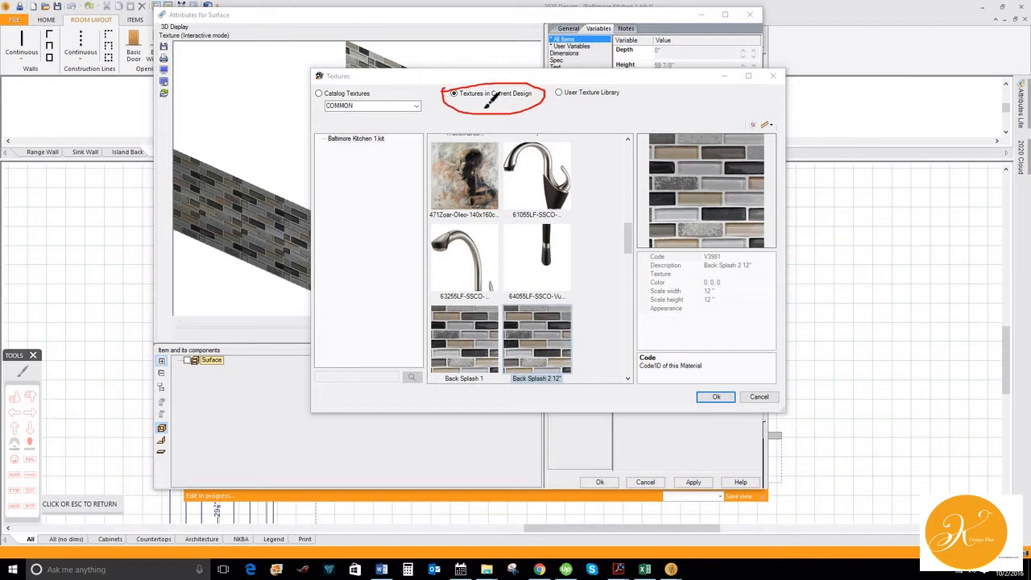
key(Escape)
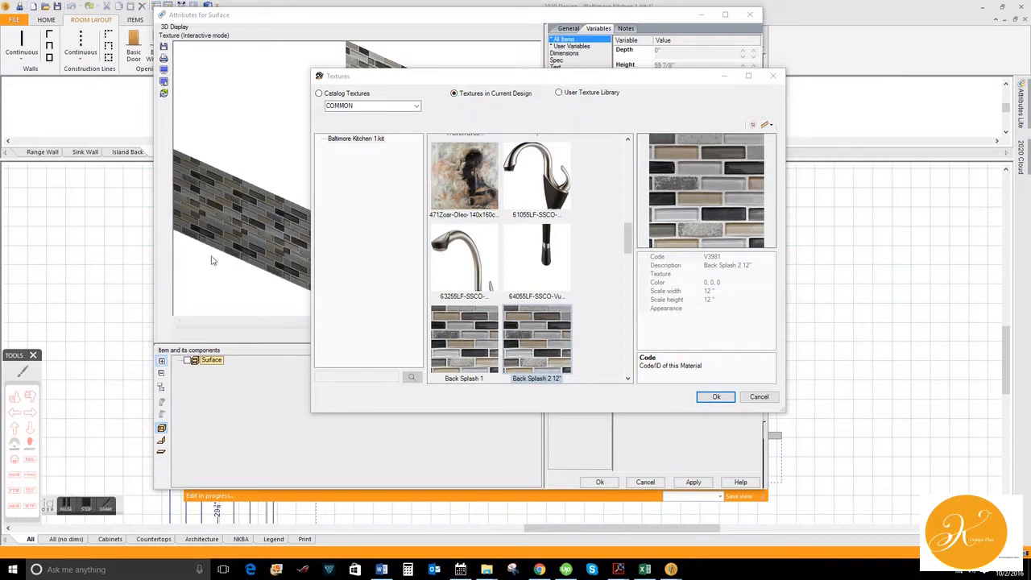
click(23, 373)
mouse_move(542, 86)
mouse_down()
mouse_move(580, 83)
mouse_move(614, 114)
mouse_move(554, 86)
mouse_up()
key(Escape)
Try to copy the Back Splash 2 12" texture to the User Texture Library
right_click(524, 343)
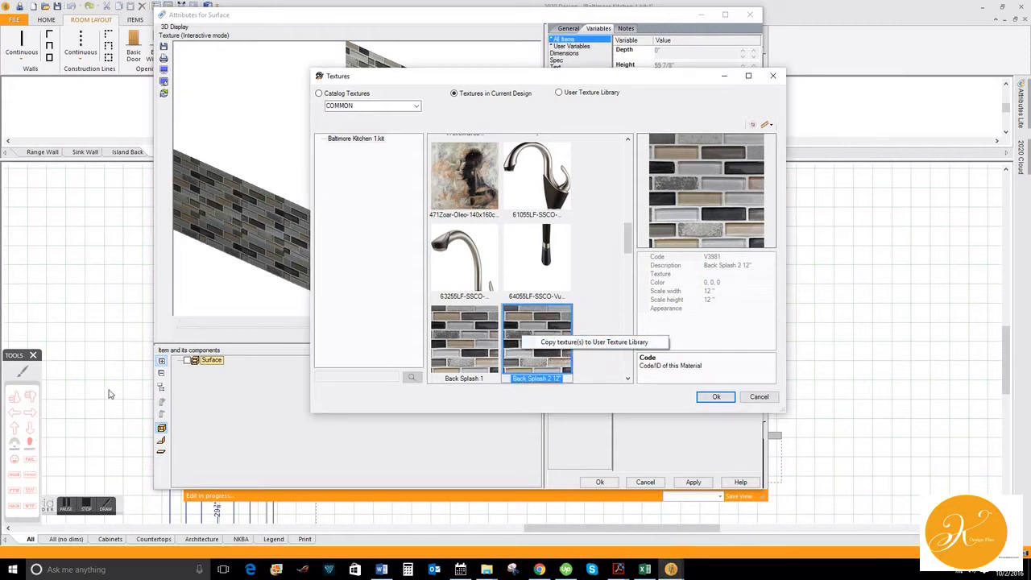
click(19, 375)
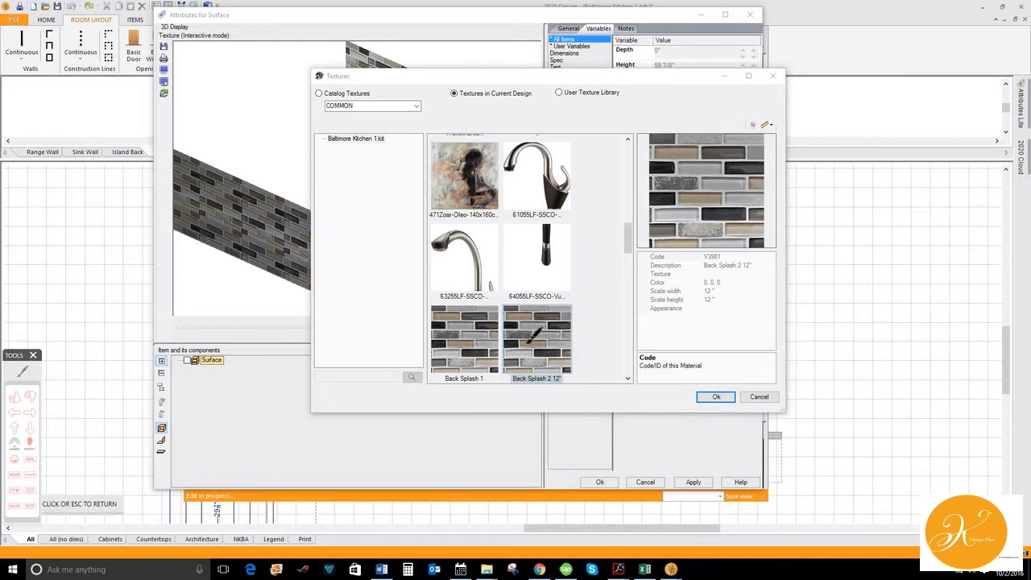
right_click(541, 340)
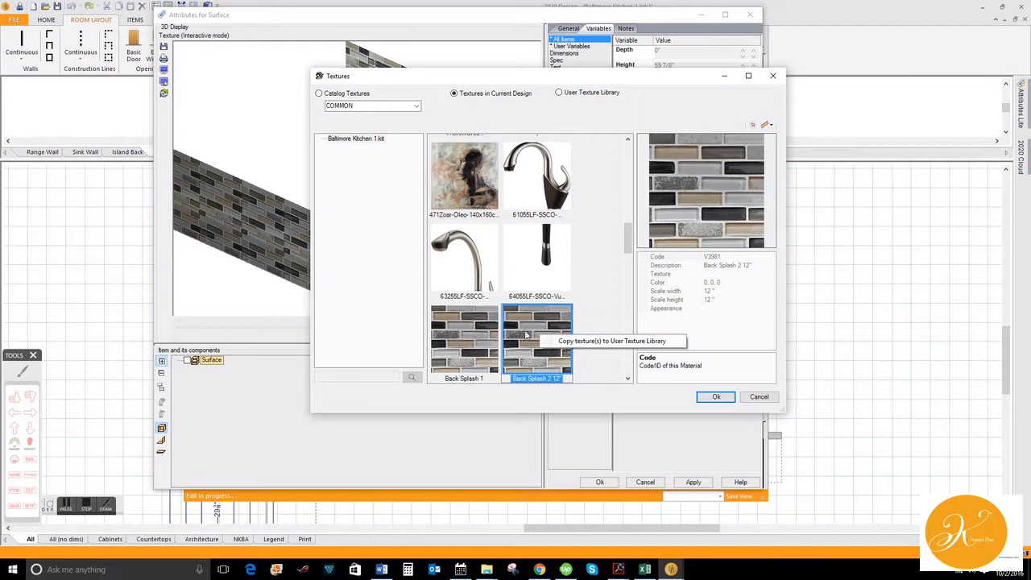
click(604, 343)
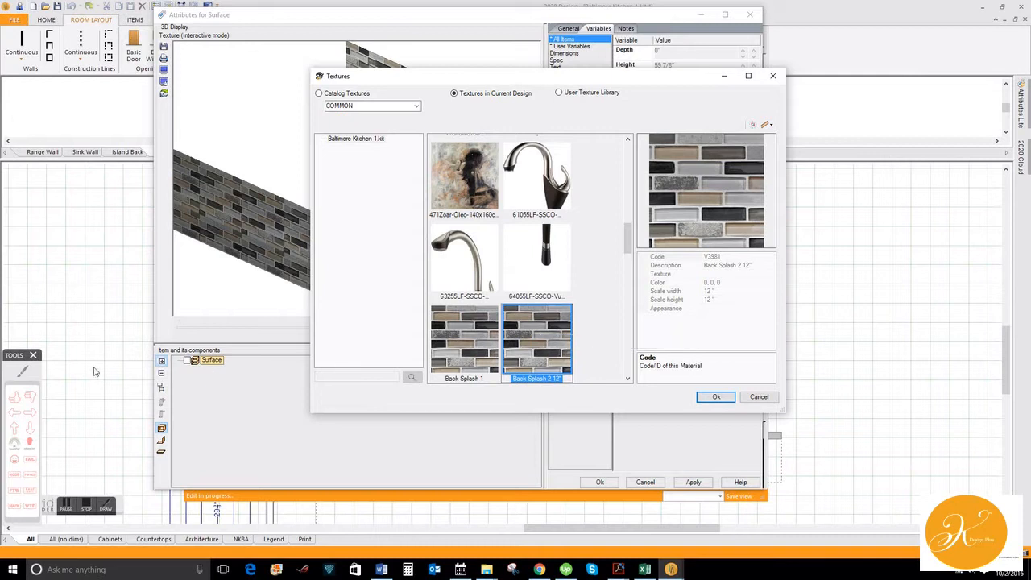
click(33, 372)
click(21, 373)
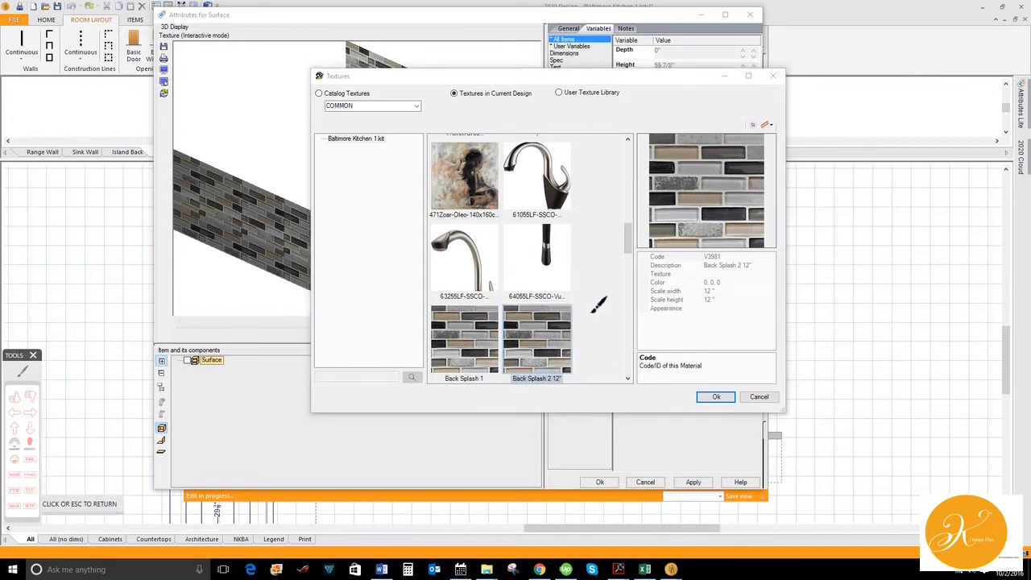
mouse_move(595, 296)
mouse_down()
mouse_move(642, 295)
mouse_move(636, 304)
mouse_move(650, 285)
mouse_up()
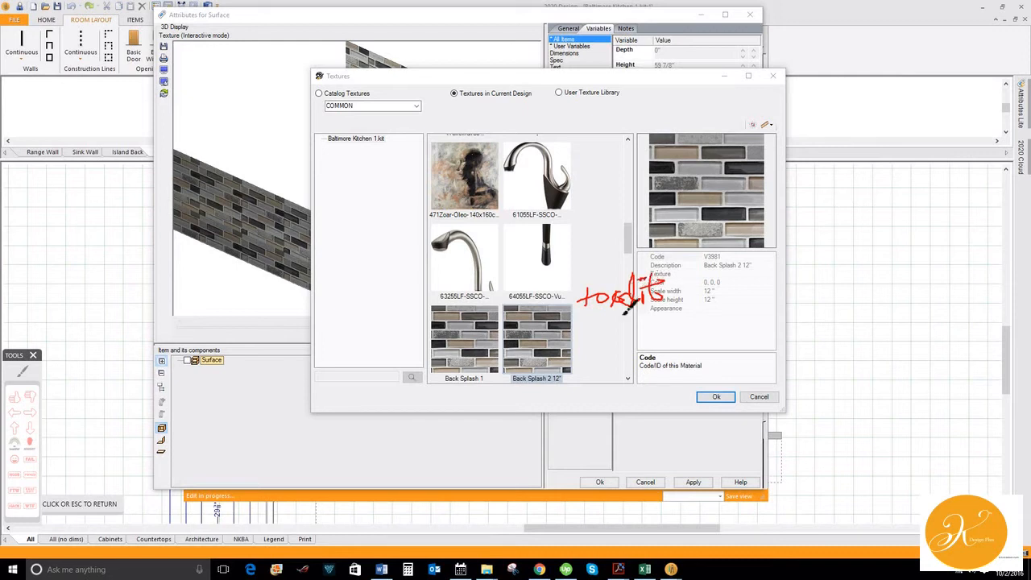
key(Escape)
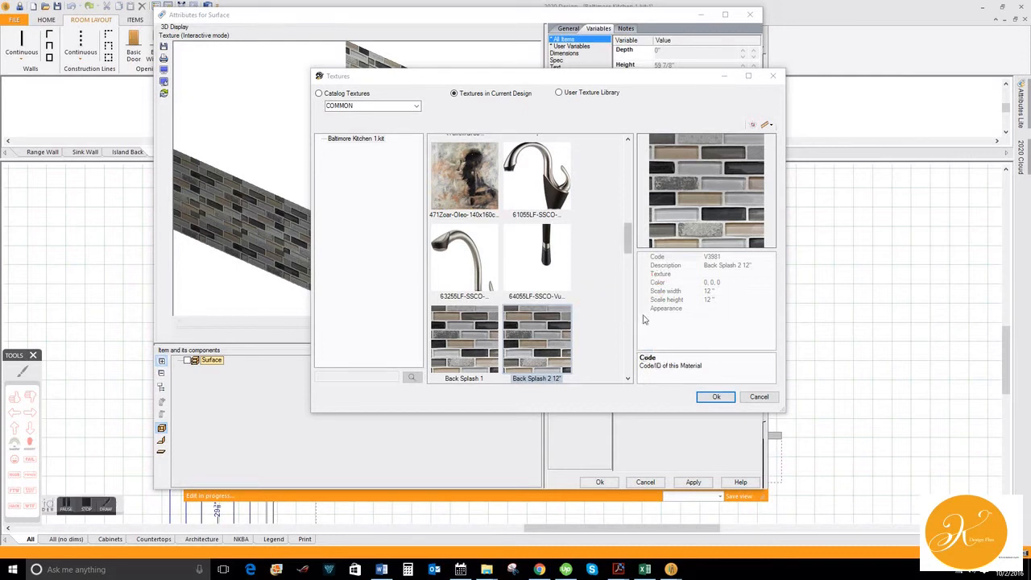
Copy the current design's Back Splash 2 12" texture to the User Texture Library and display that library
click(542, 346)
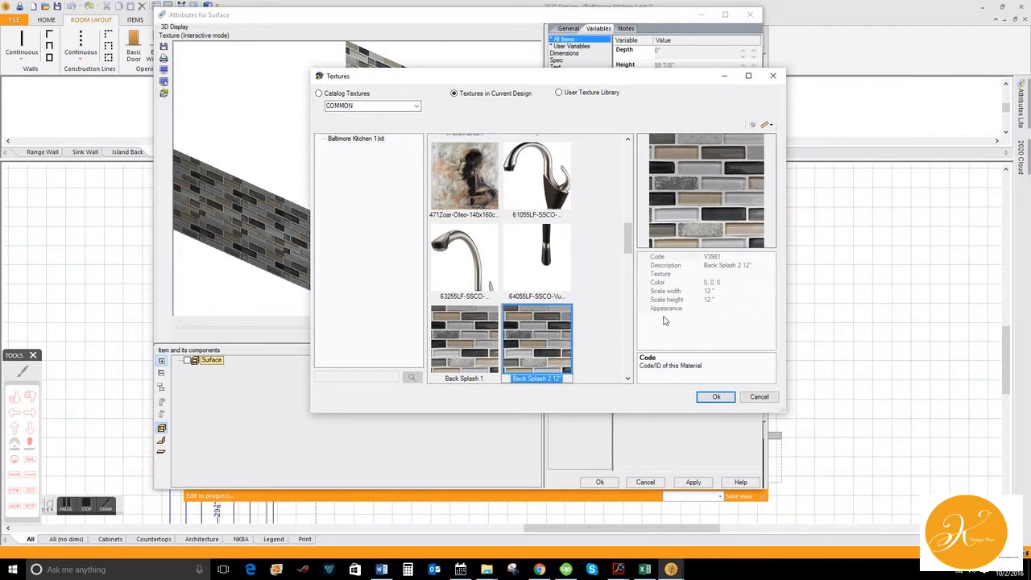
click(467, 361)
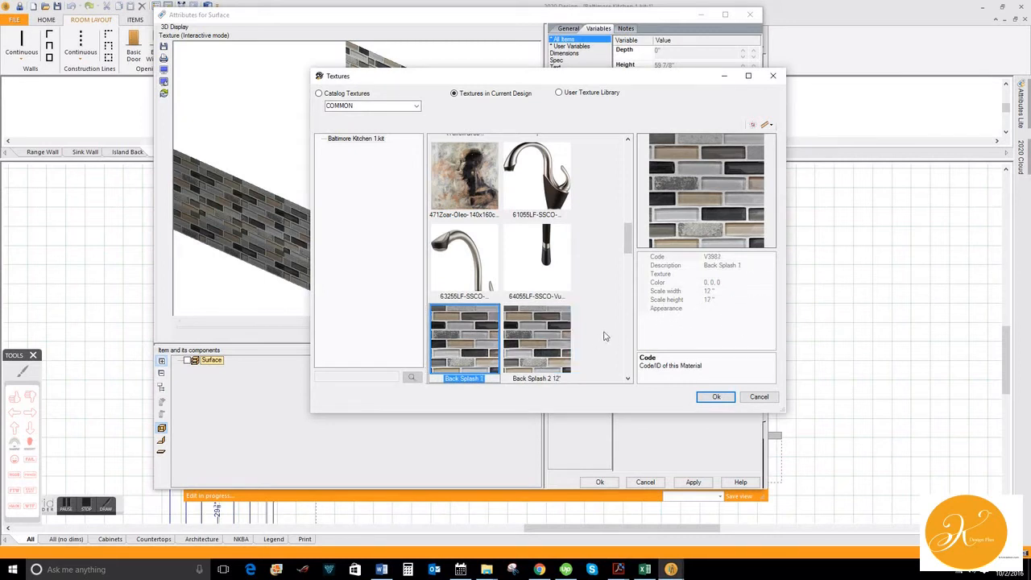
click(548, 337)
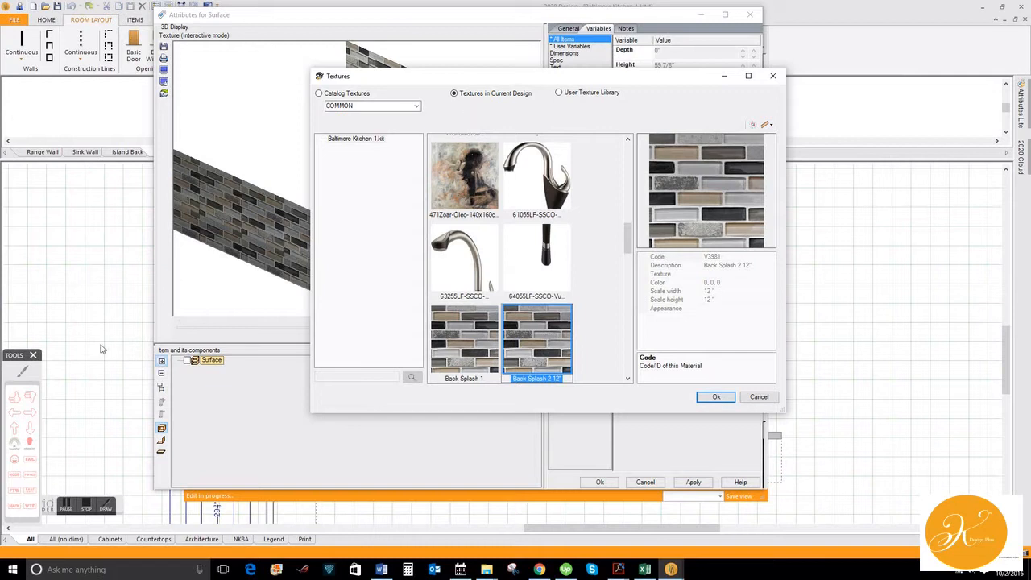
click(30, 399)
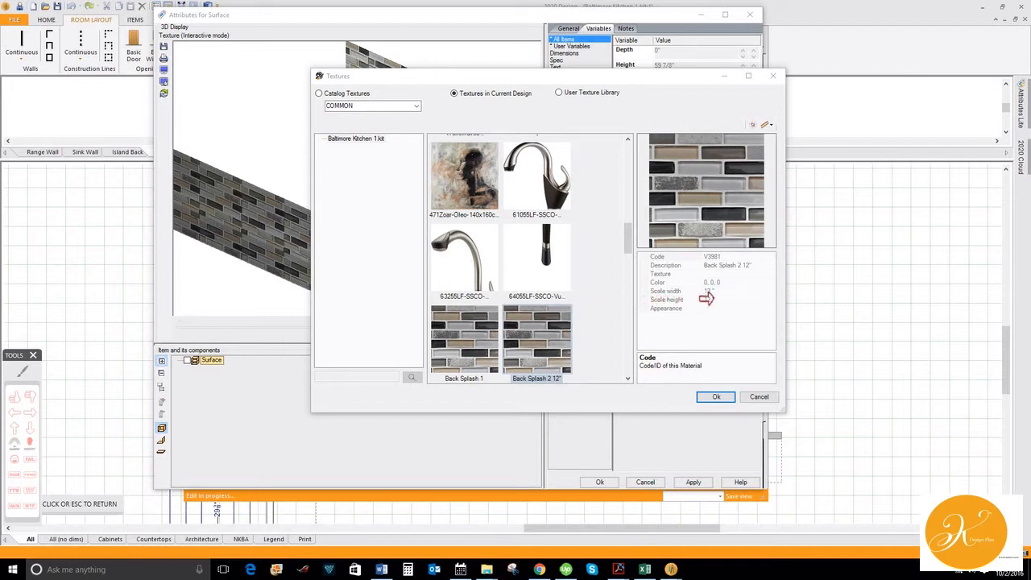
click(606, 312)
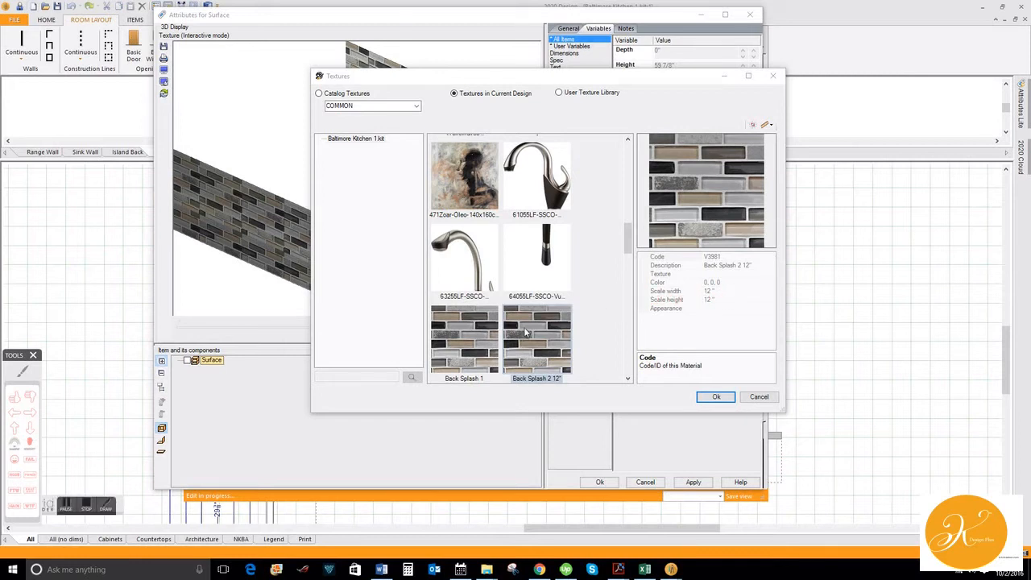
right_click(526, 332)
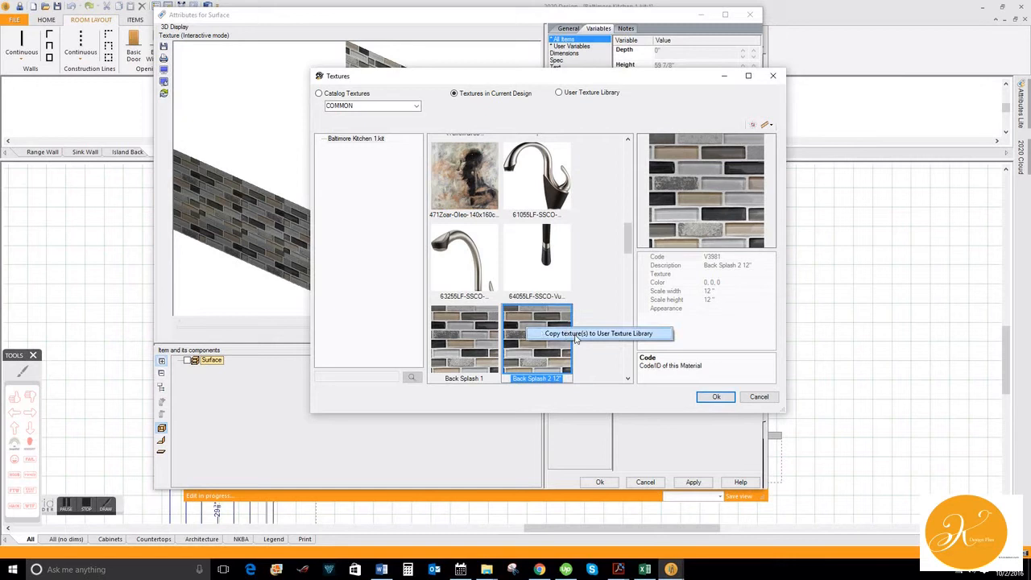
click(575, 333)
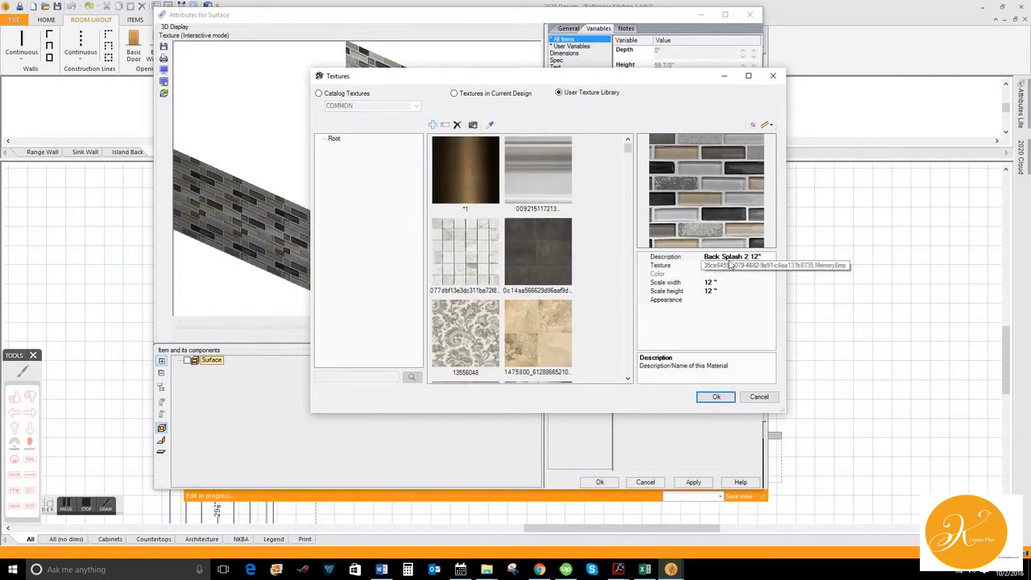
click(23, 382)
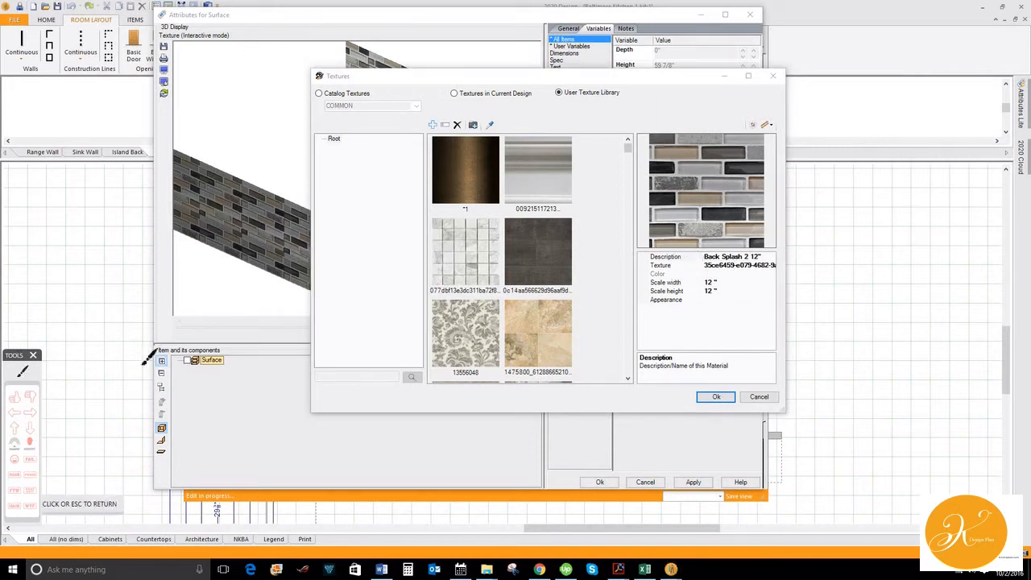
mouse_move(691, 250)
mouse_down()
mouse_move(769, 242)
mouse_move(771, 257)
mouse_move(704, 260)
mouse_move(697, 247)
mouse_up()
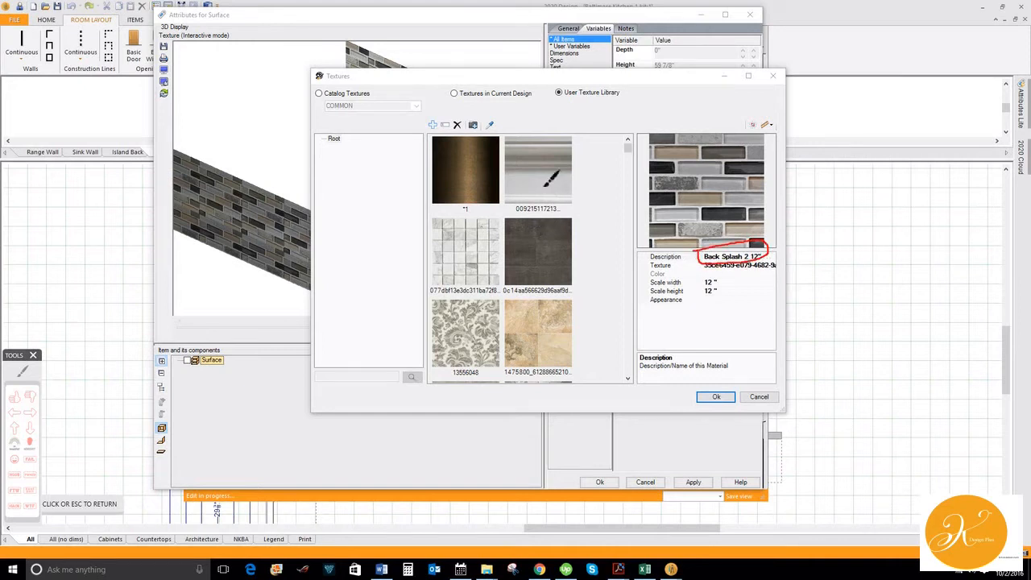
key(Escape)
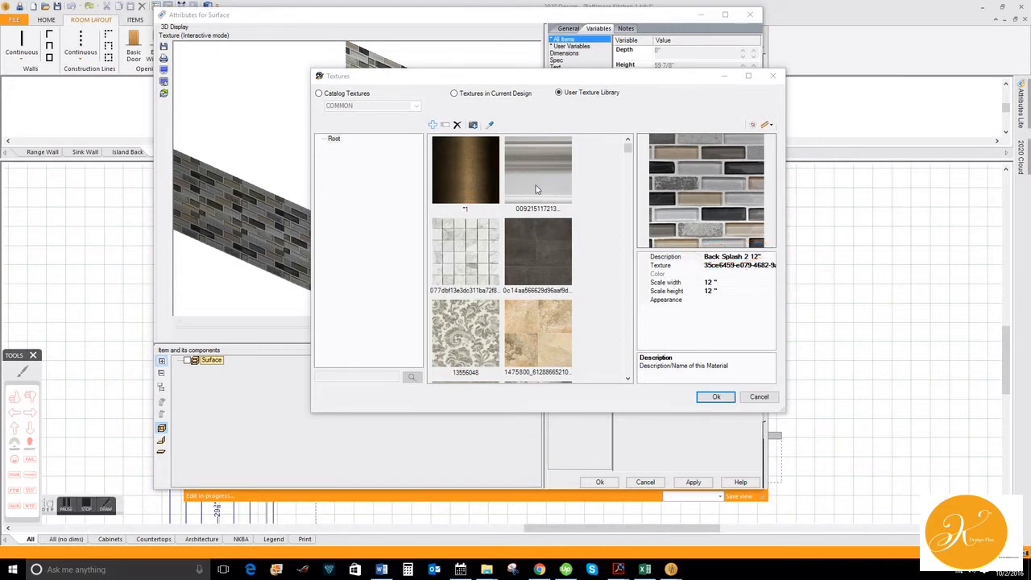
Find and select the Back Splash 2 12" texture in the User Texture Library and activate its Appearance property
click(537, 188)
scroll(536, 188, down, 5)
click(536, 190)
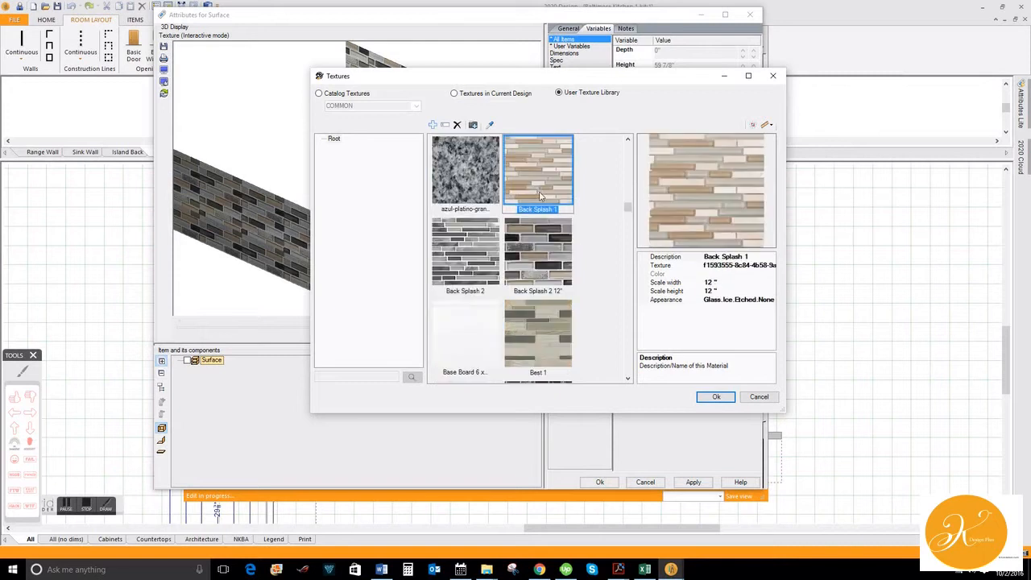
key(Right)
click(544, 256)
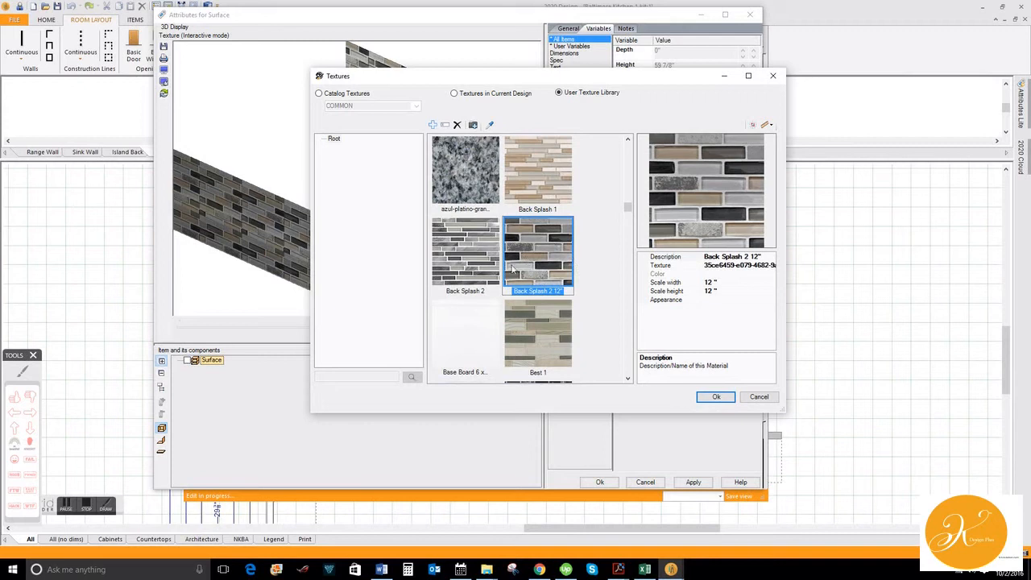
click(714, 302)
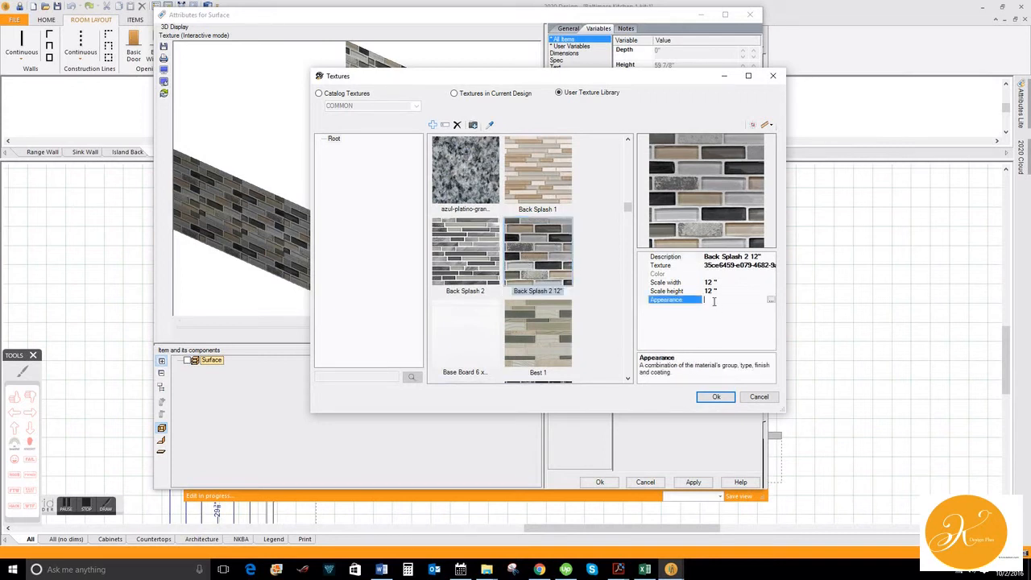
click(21, 374)
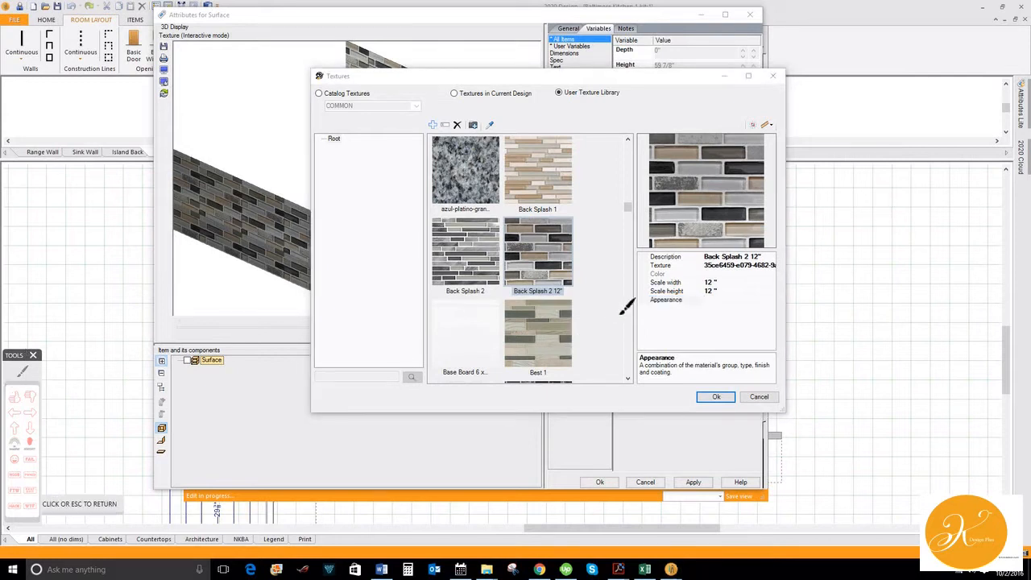
mouse_move(637, 304)
mouse_down()
mouse_move(761, 293)
mouse_move(792, 303)
mouse_move(638, 304)
mouse_up()
key(Escape)
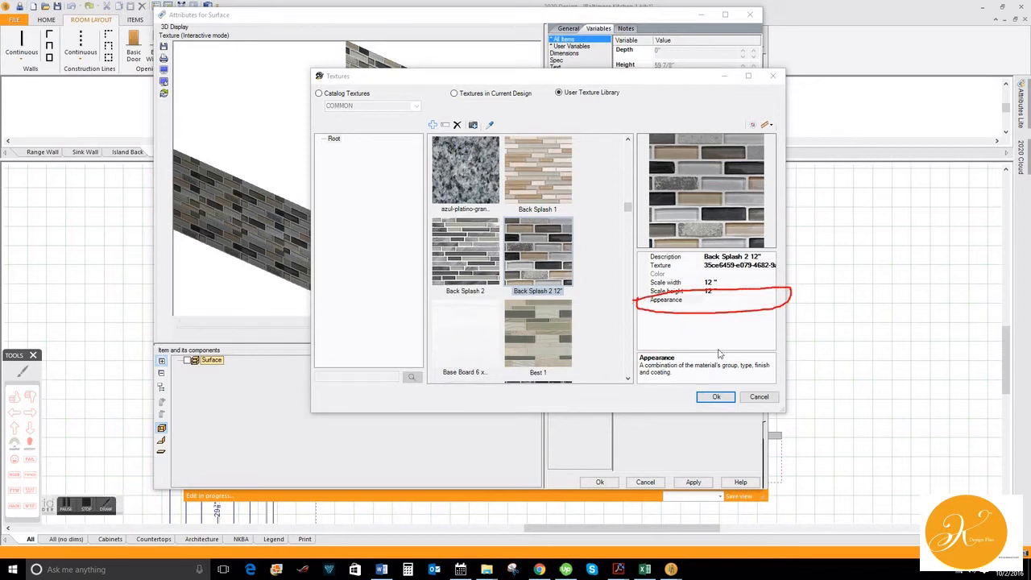
click(31, 412)
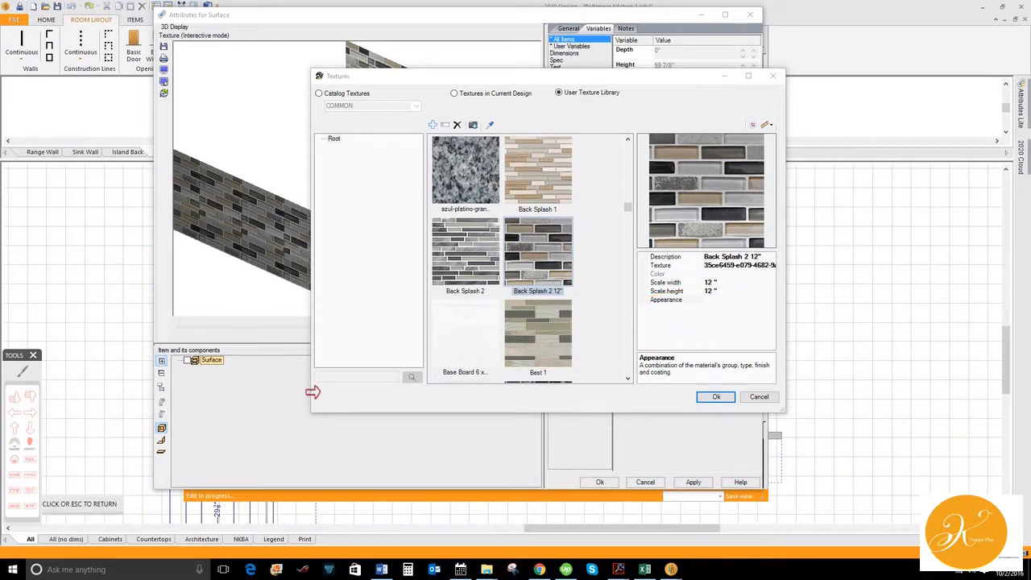
click(702, 290)
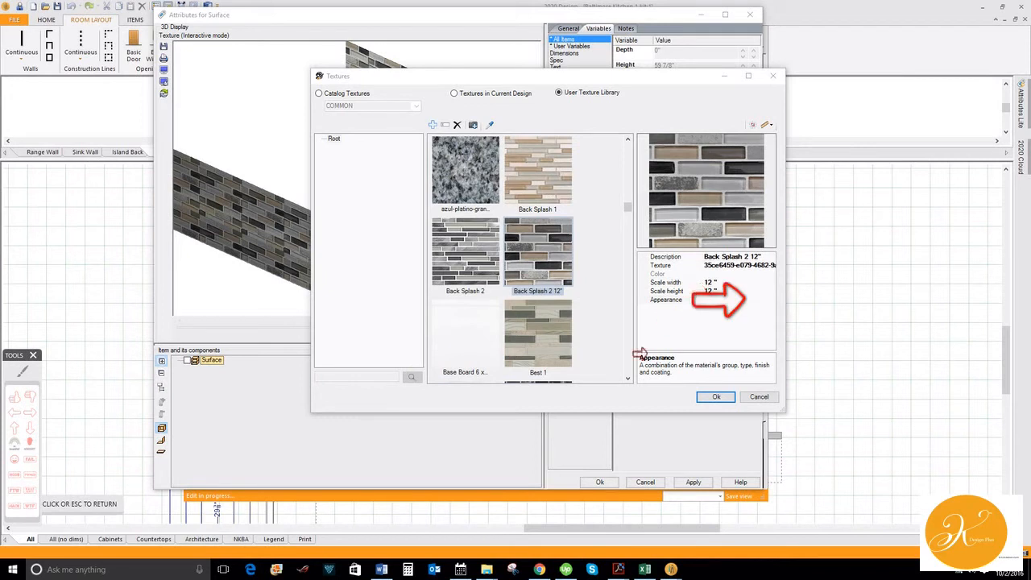
key(Escape)
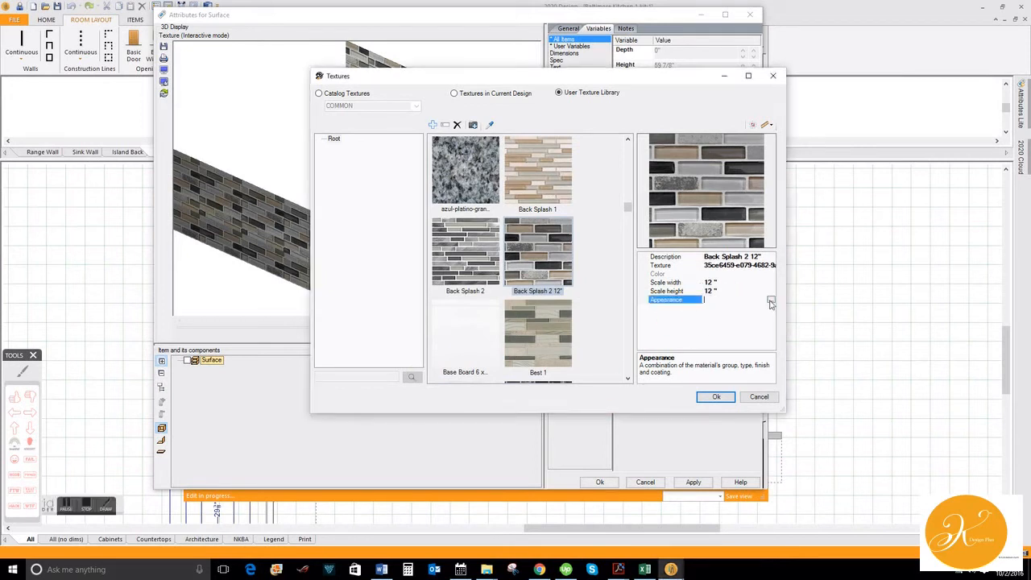
Open the material appearance selection for the Back Splash 2 12" texture and choose the Mineral group and Ceramic type
click(769, 300)
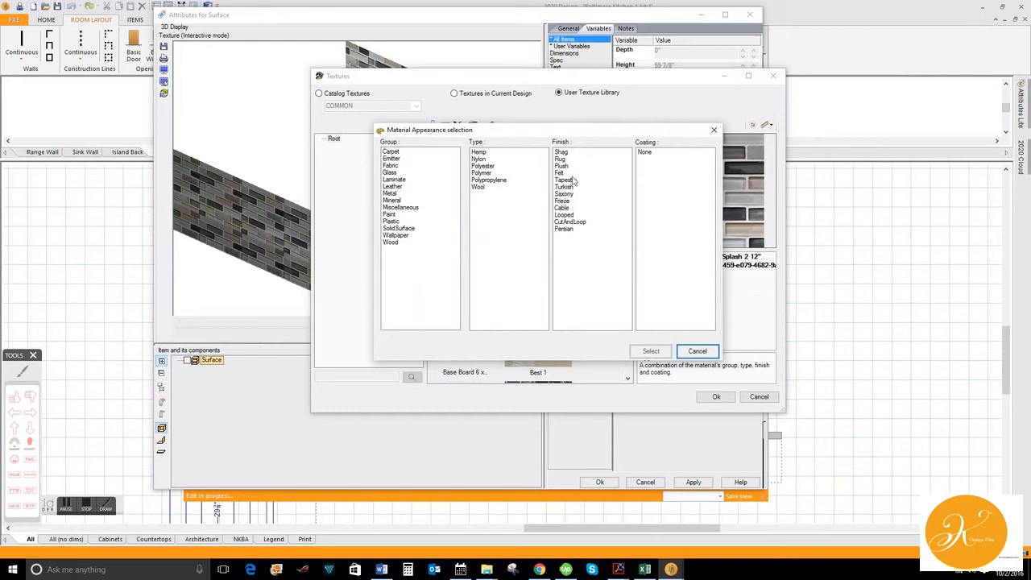
click(22, 375)
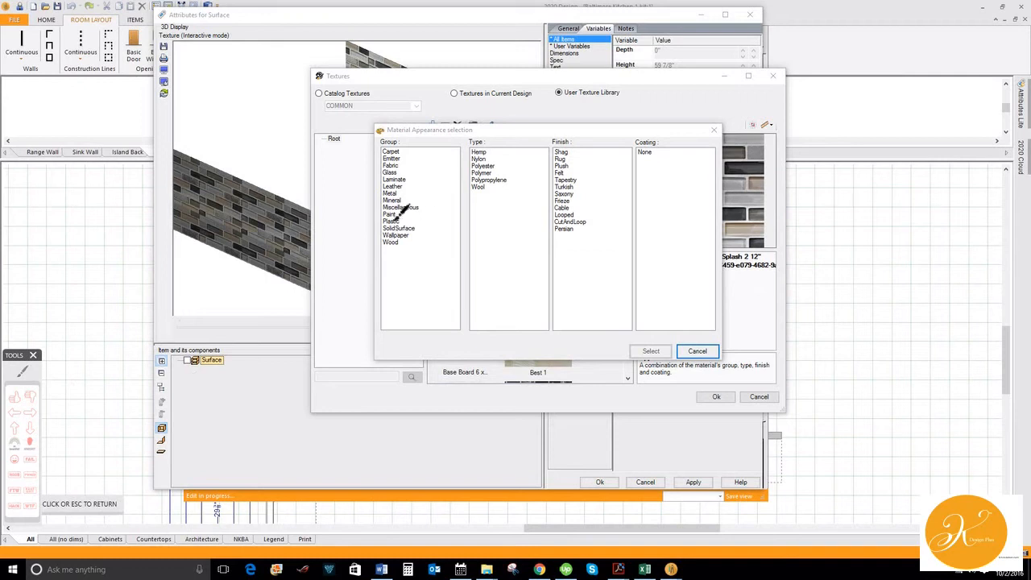
key(Escape)
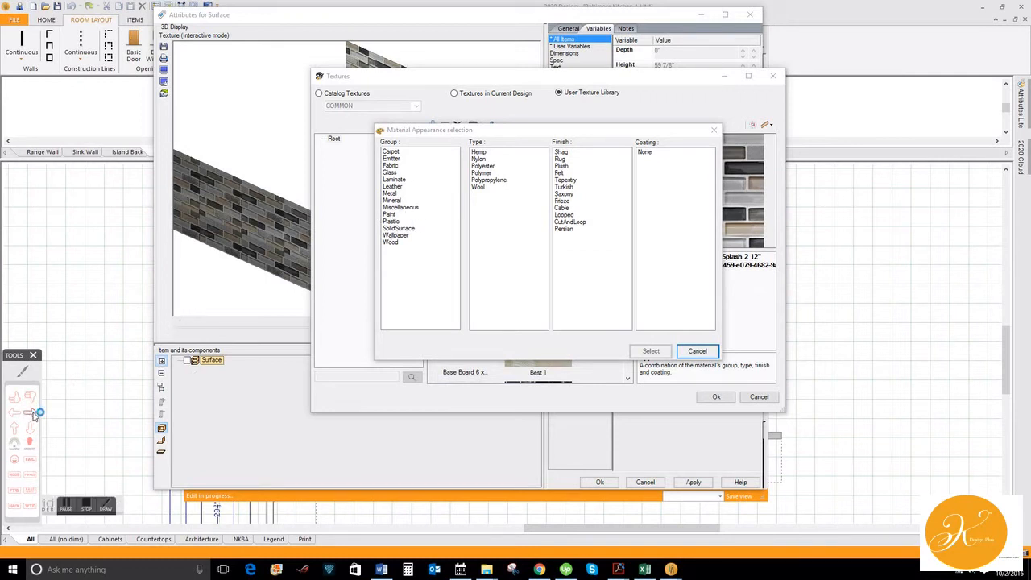
click(30, 415)
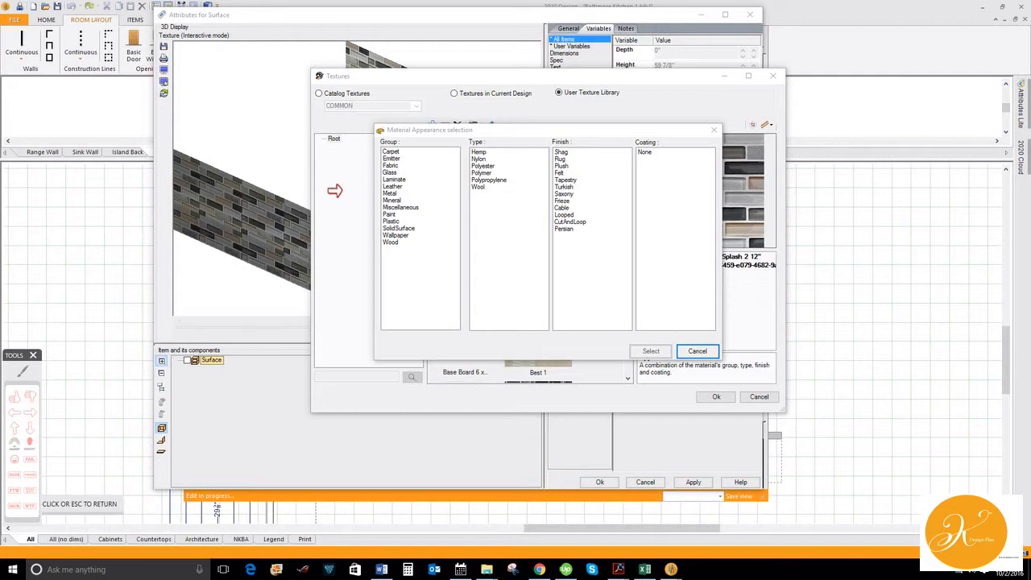
drag(334, 190, 378, 219)
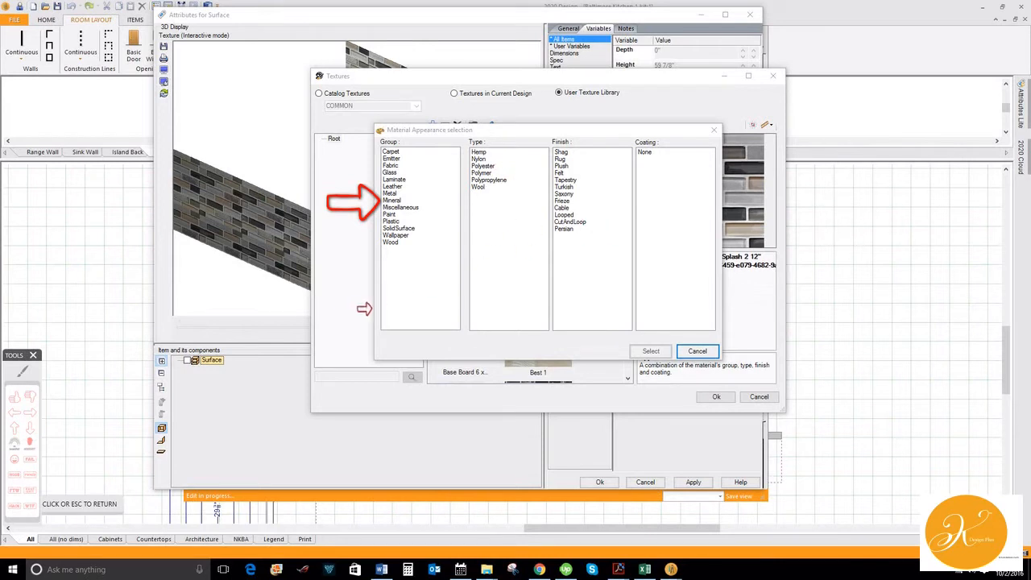
key(Escape)
click(391, 201)
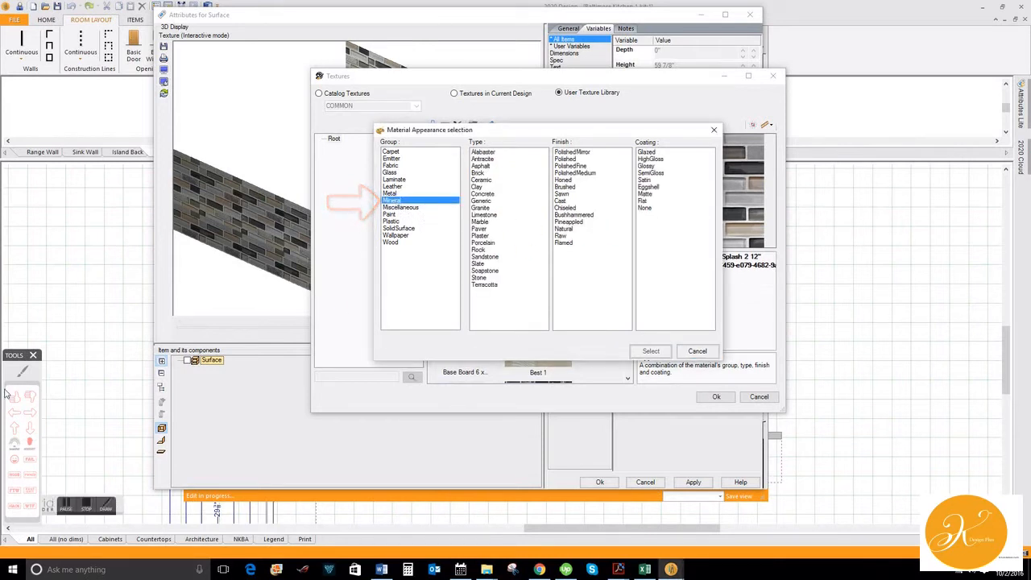
click(30, 412)
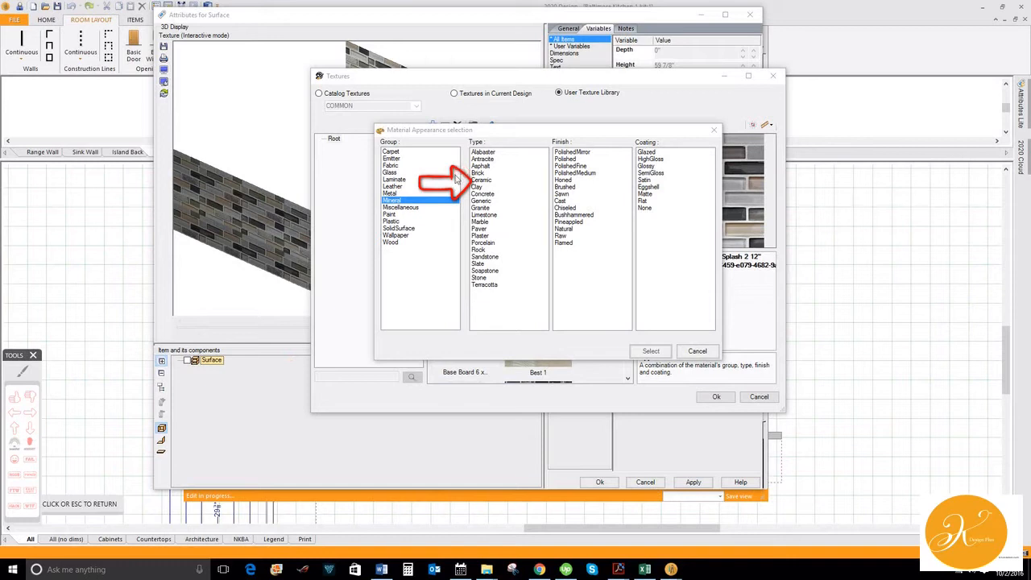
click(480, 180)
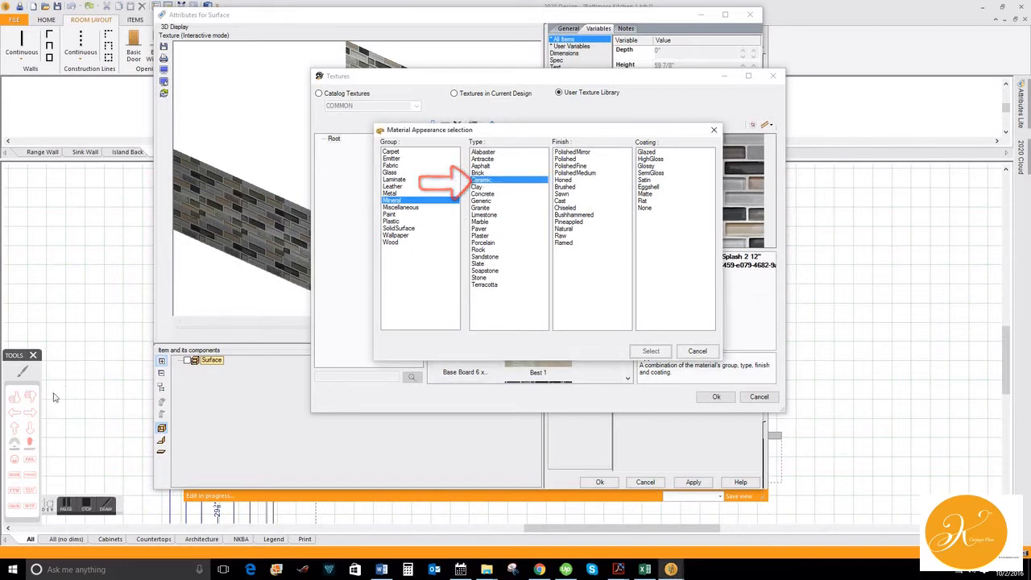
Choose the Honed finish and Satin coating, and assign this material appearance to the Back Splash 2 12" texture
click(30, 414)
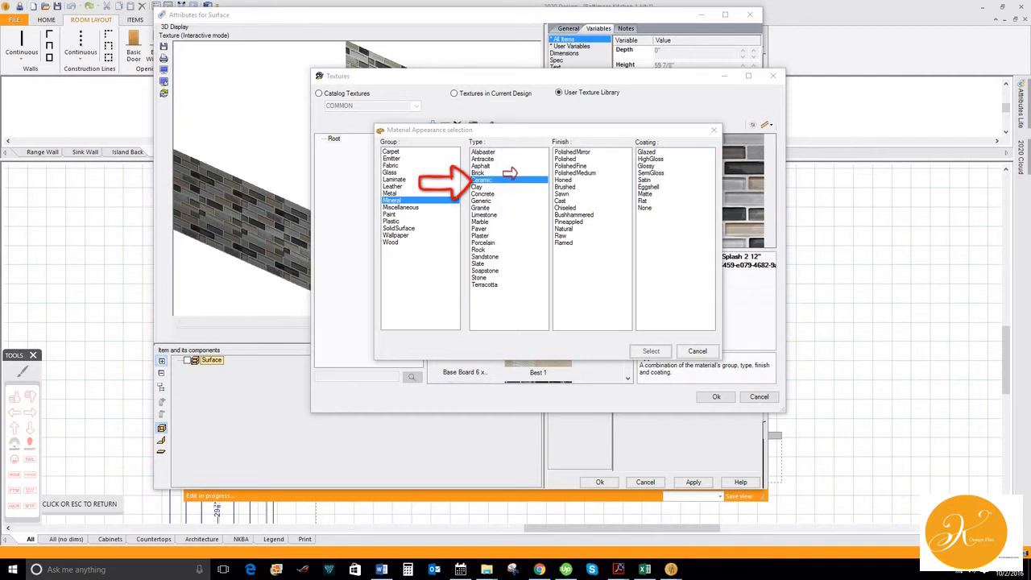
click(508, 171)
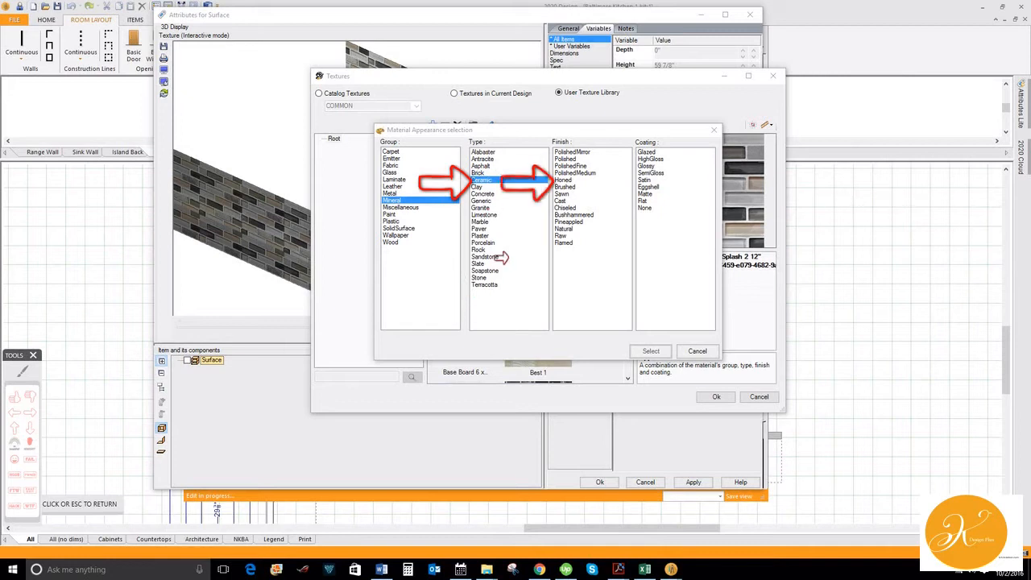
click(567, 181)
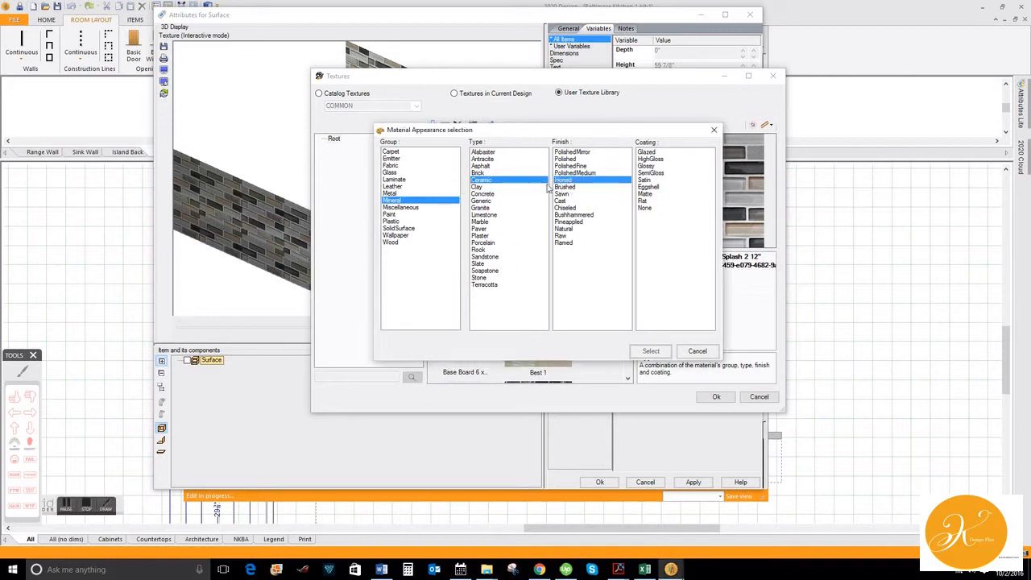
click(647, 179)
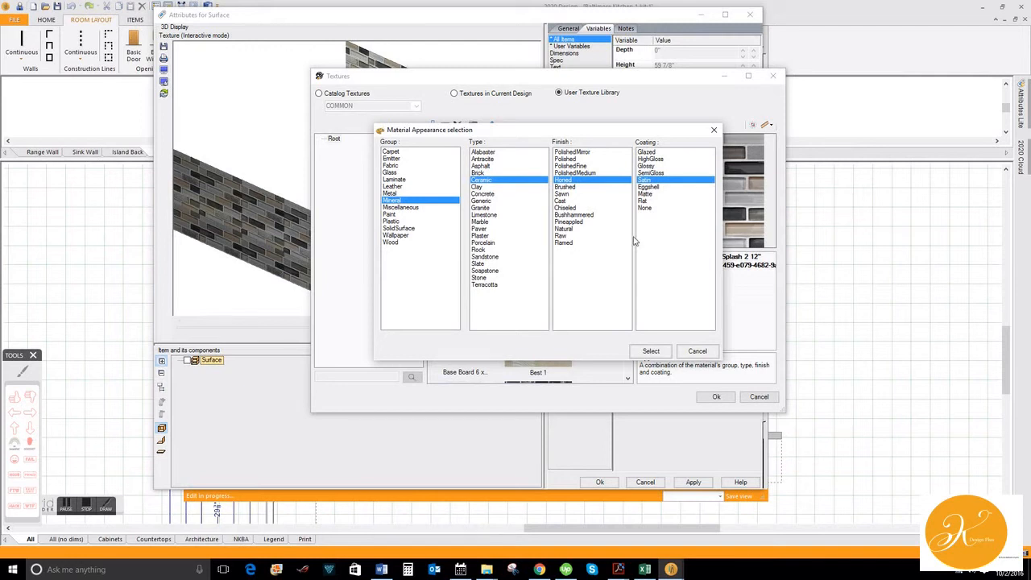
click(648, 187)
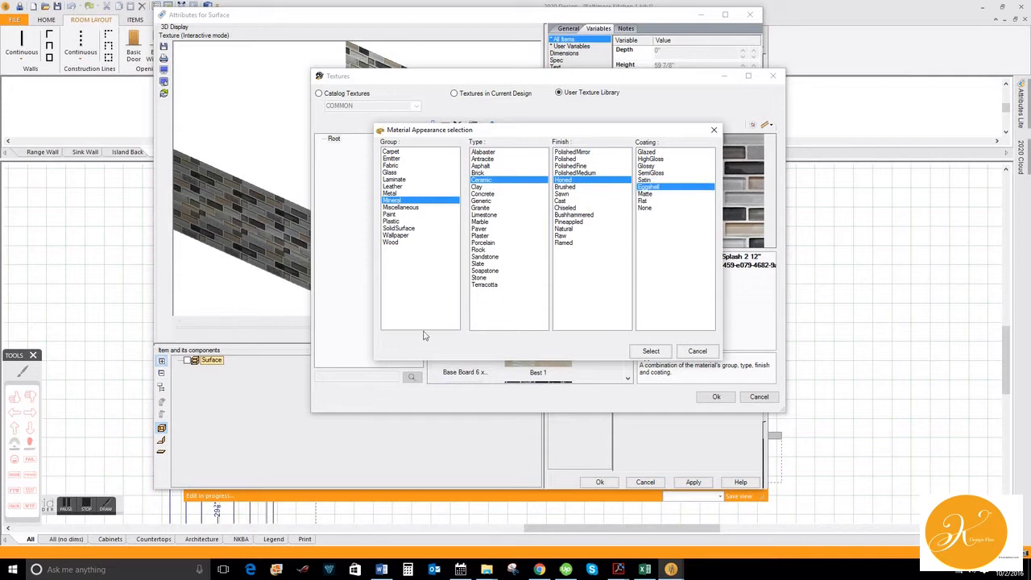
click(644, 180)
click(642, 351)
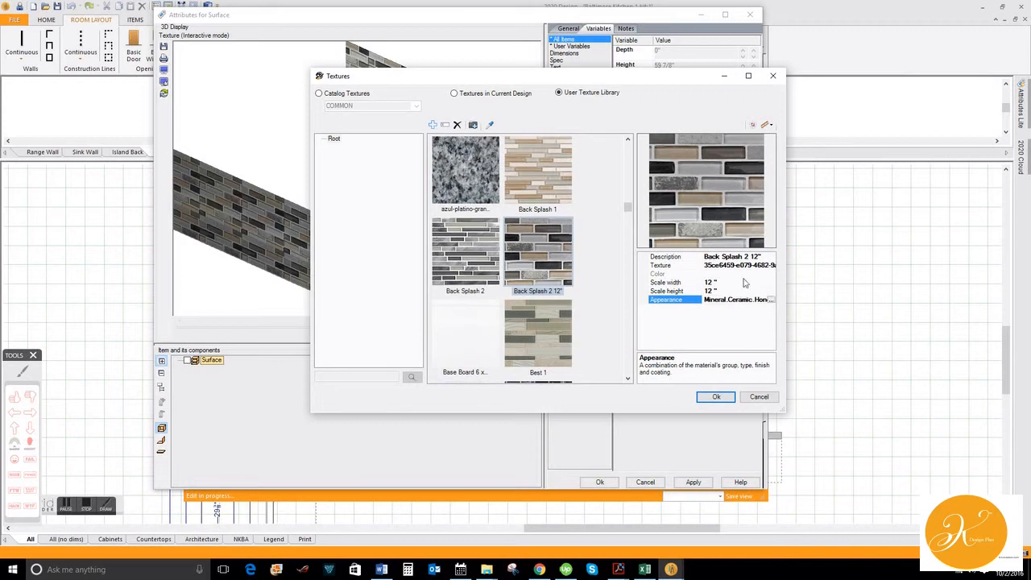
Apply the edited Back Splash 2 12" texture to the backsplash surface and bring the kitchen rendering window to the front
click(716, 395)
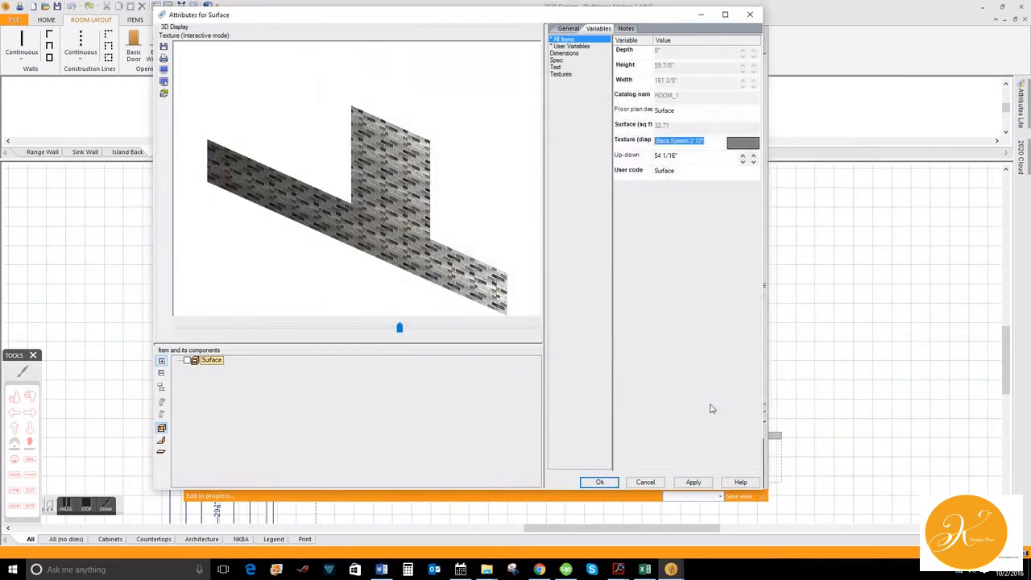
drag(427, 219, 483, 216)
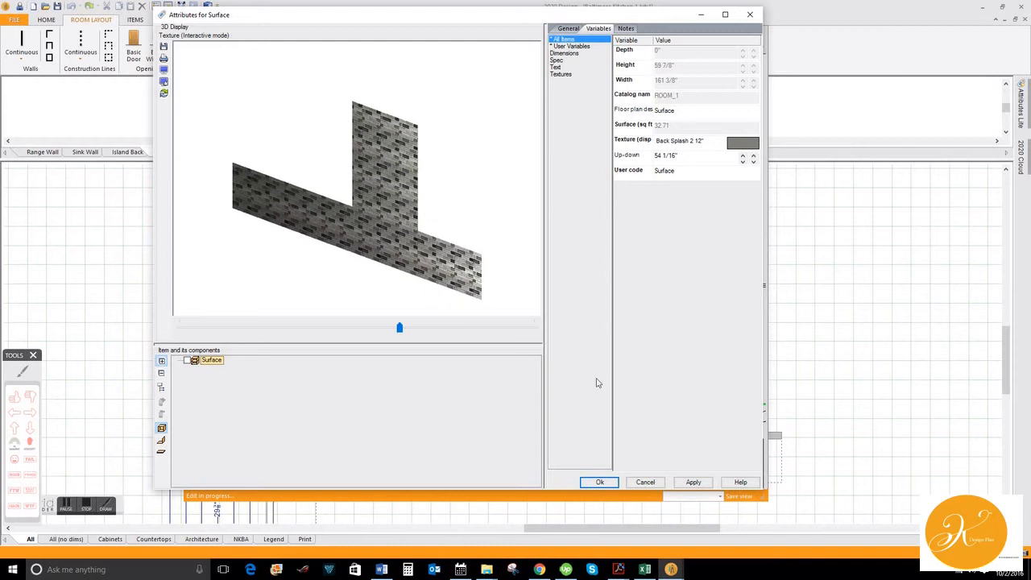
click(600, 481)
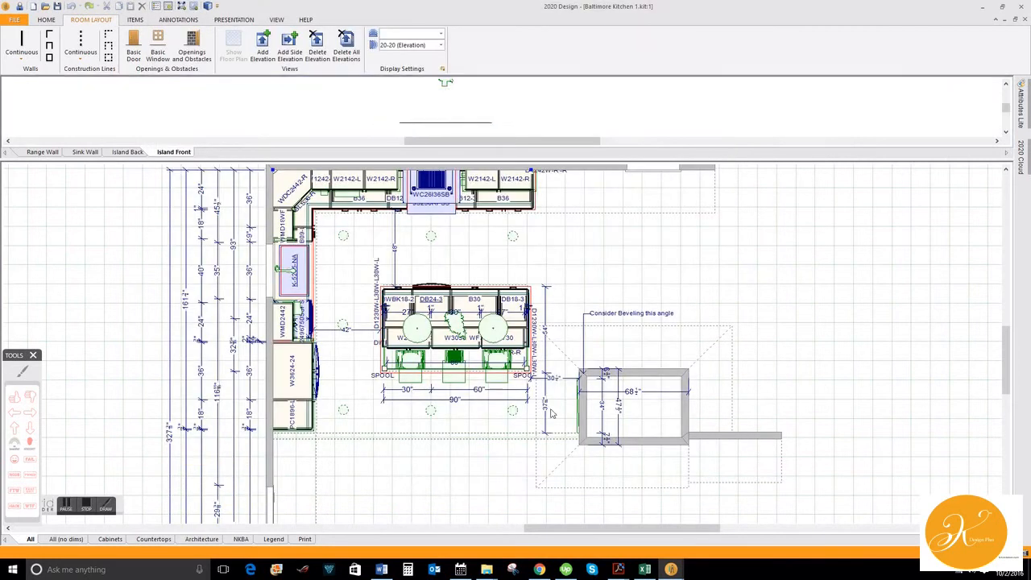
mouse_move(681, 572)
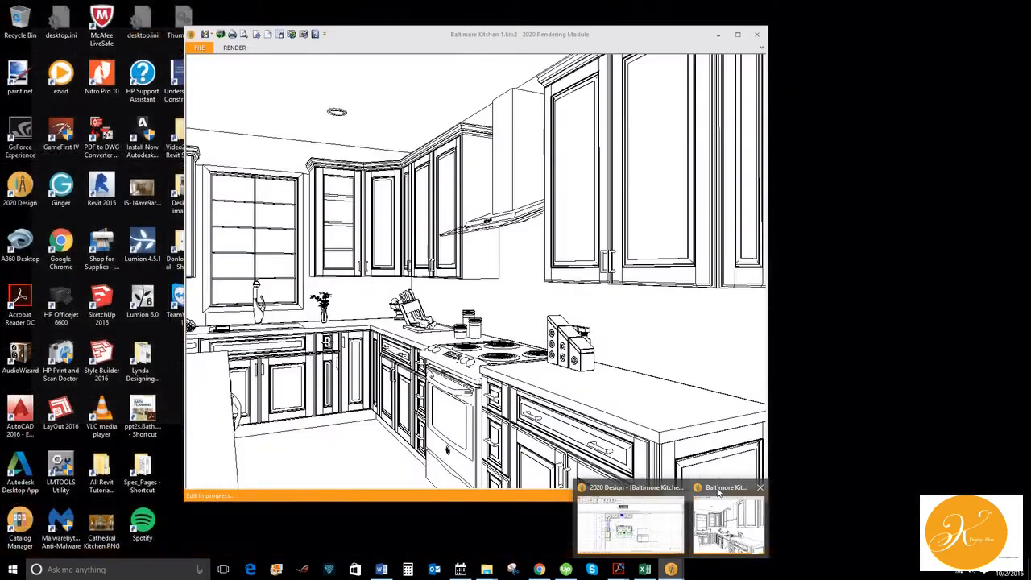
click(721, 507)
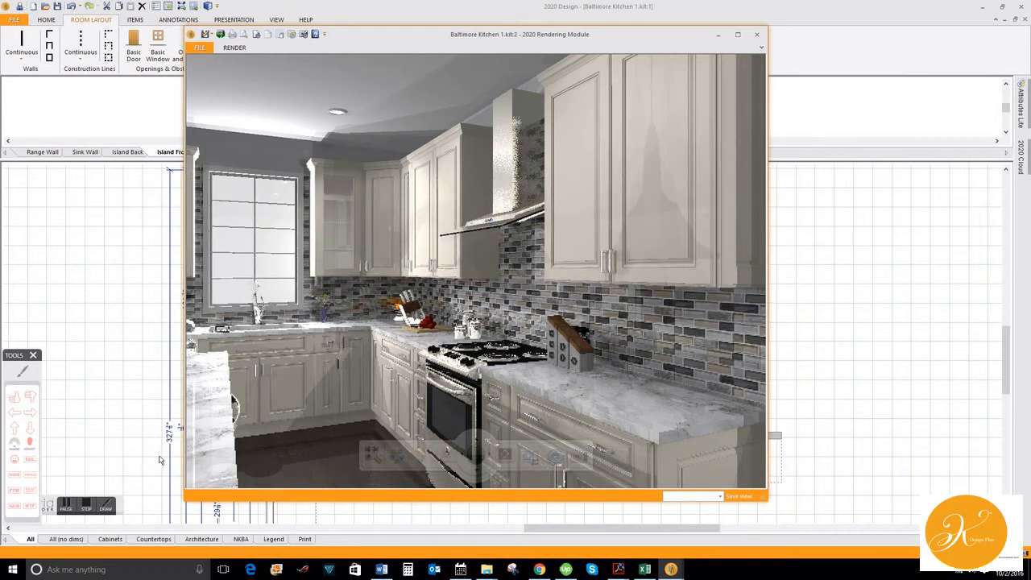
click(23, 371)
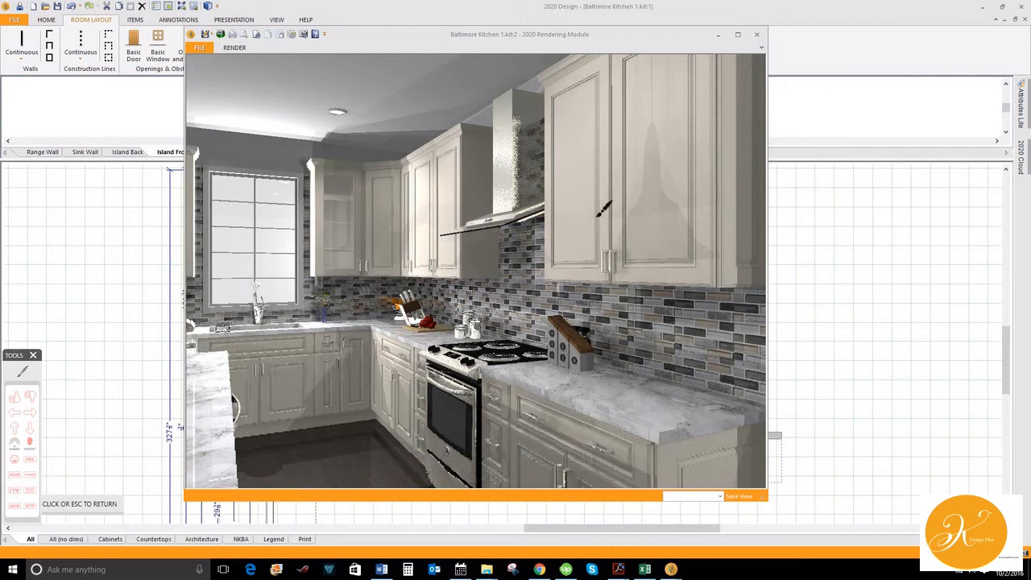
drag(567, 198, 559, 208)
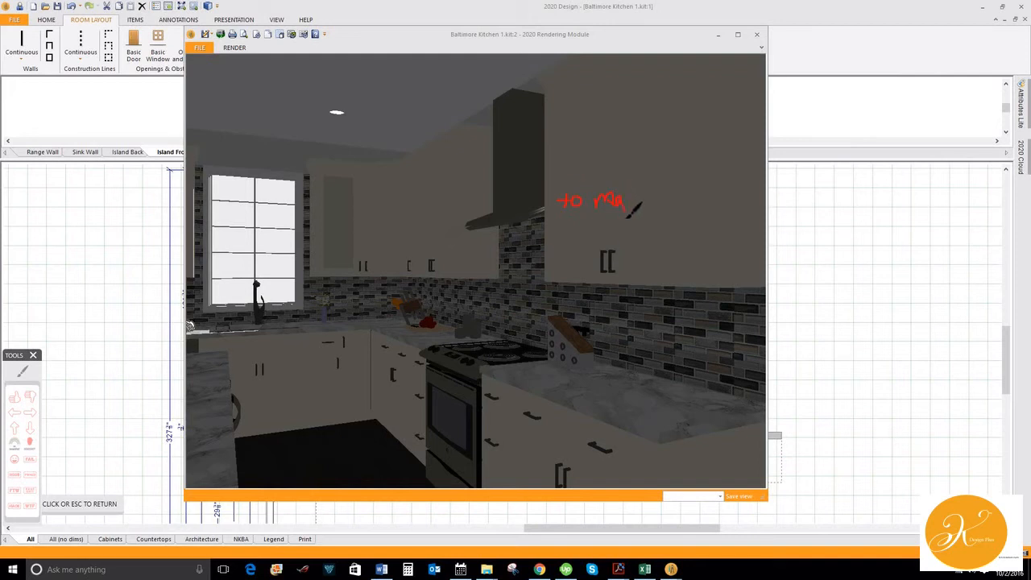
drag(625, 205, 665, 240)
mouse_move(690, 197)
mouse_down()
mouse_move(683, 217)
mouse_move(702, 218)
mouse_up()
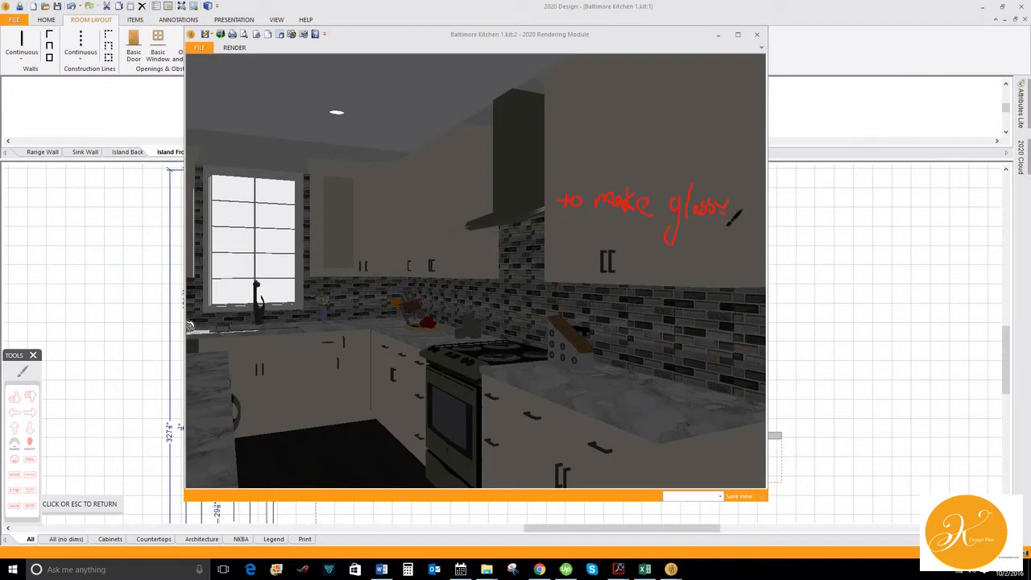
key(Escape)
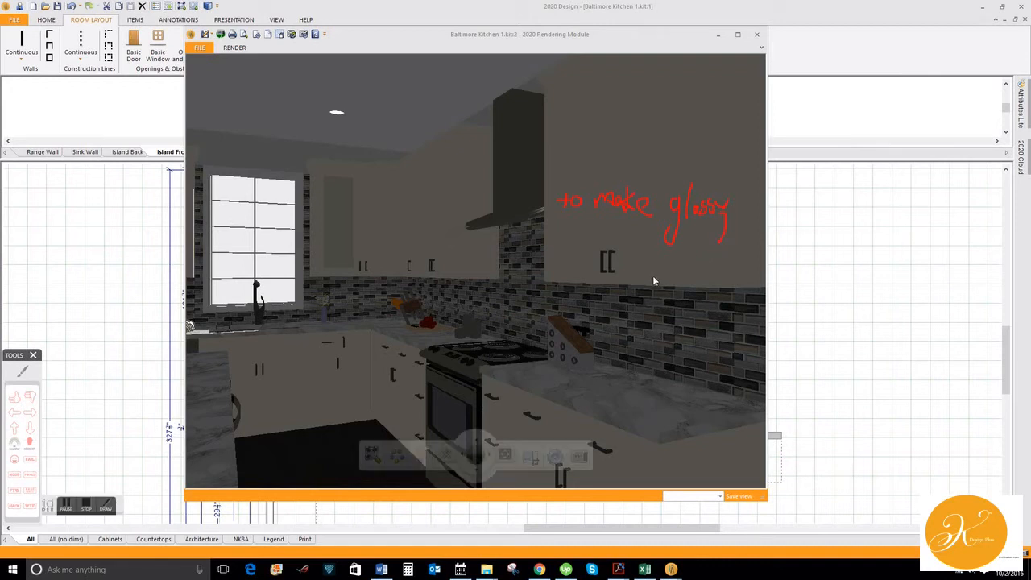
Reopen the attributes of the backsplash surface on the range wall and open the texture choices among its variables
right_click(678, 321)
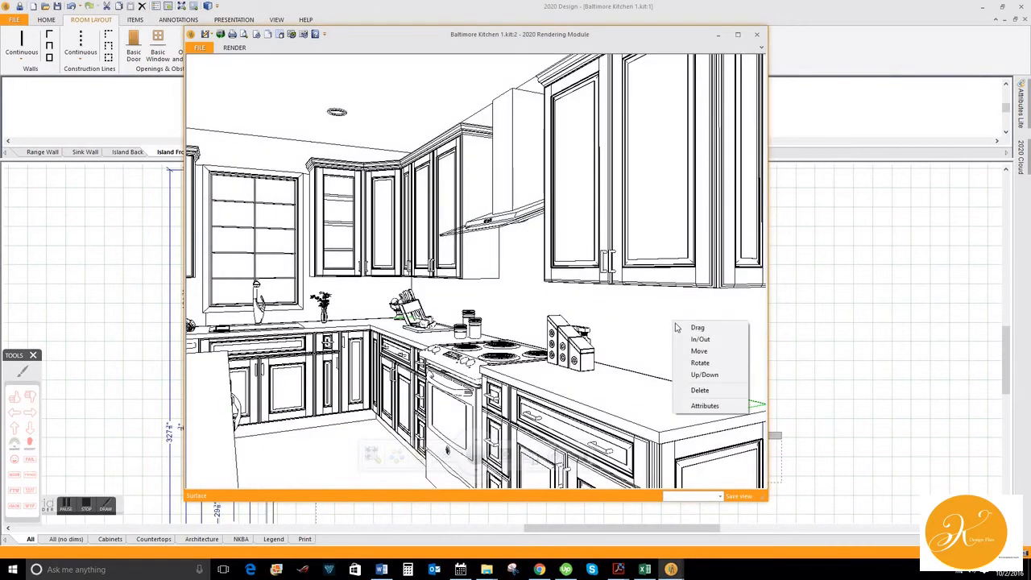
click(705, 406)
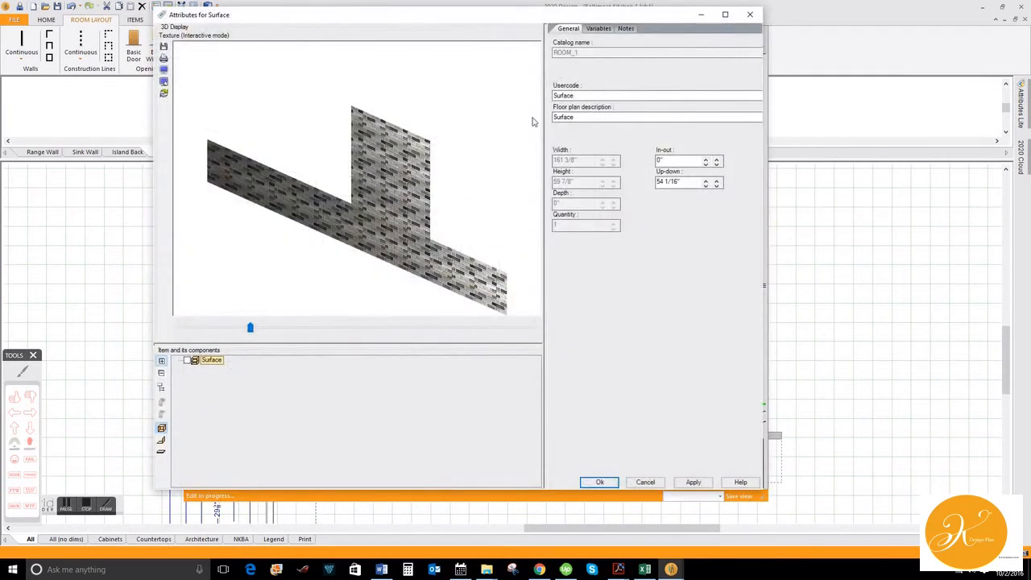
click(600, 29)
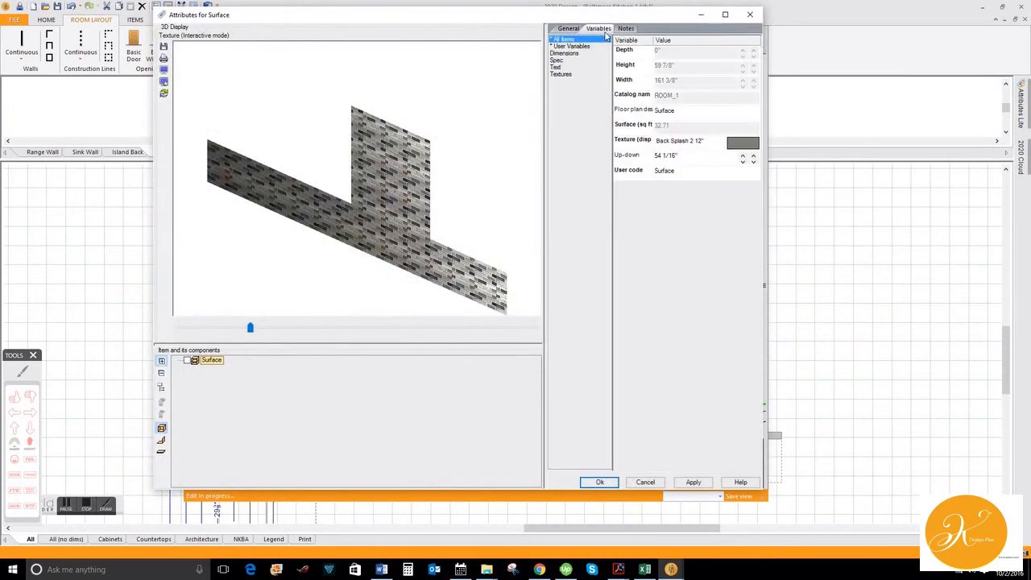
click(741, 144)
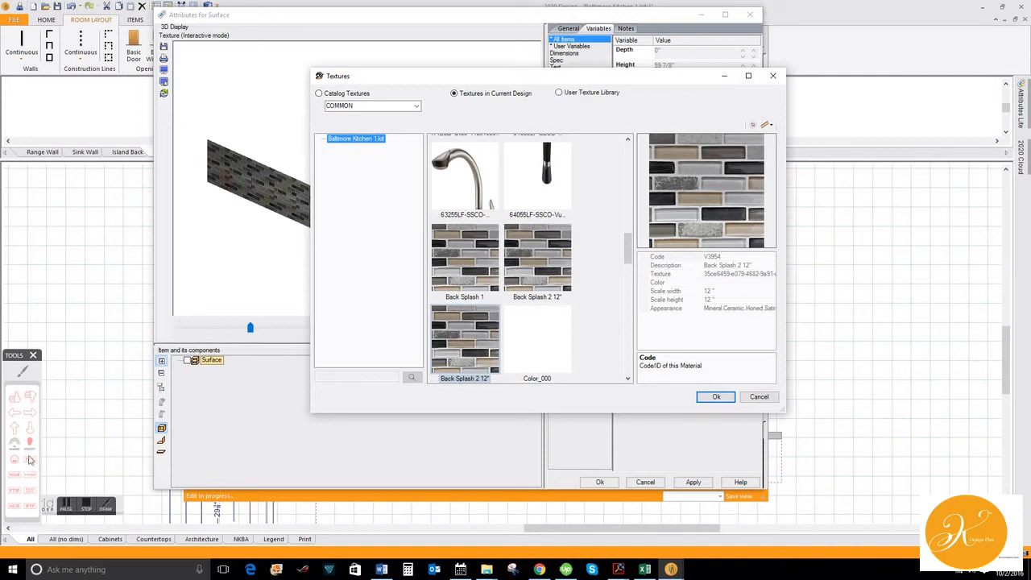
Select the Back Splash 2 12" texture in the User Texture Library and open its material appearance selection
click(31, 416)
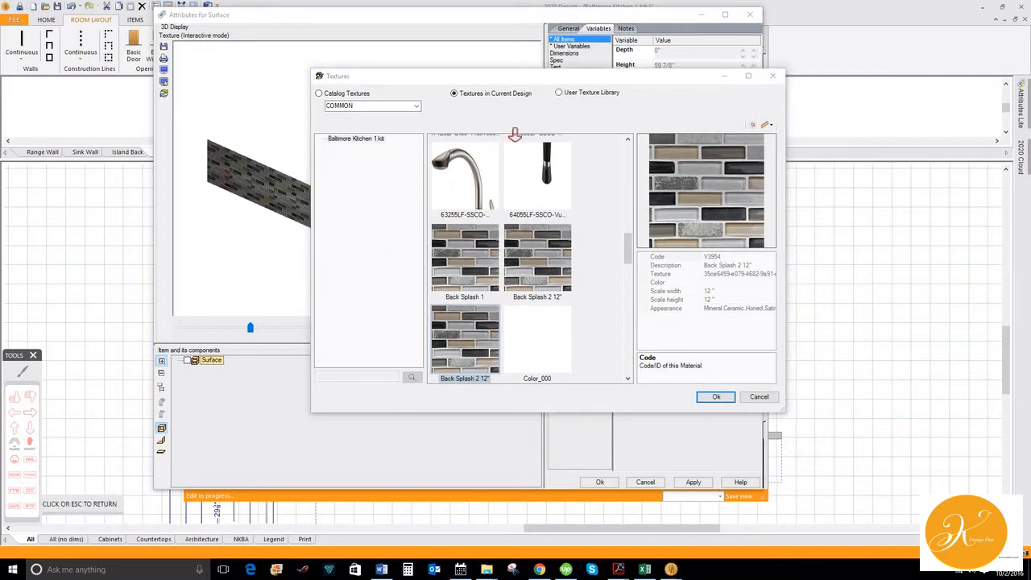
drag(558, 38, 560, 87)
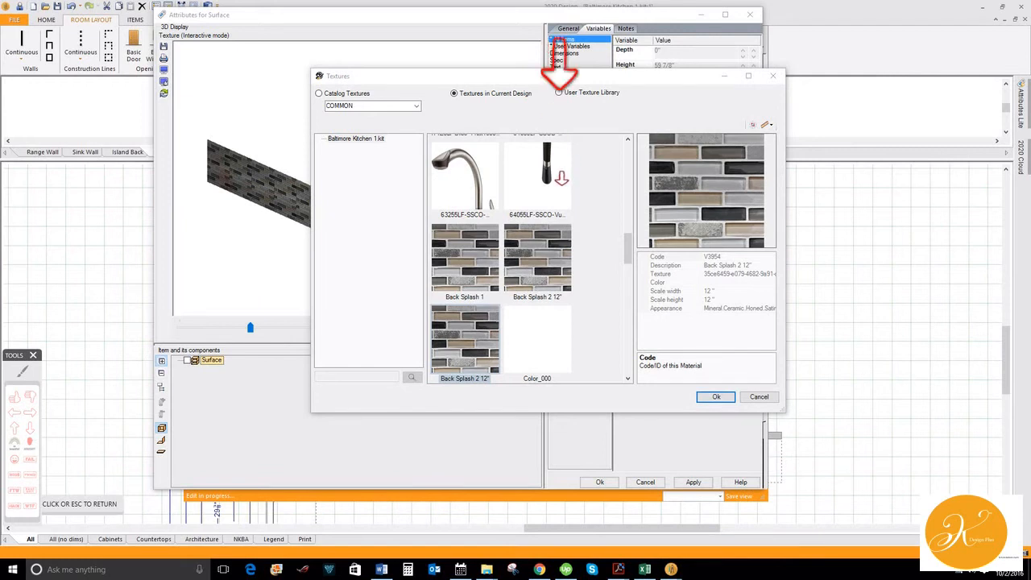
click(562, 93)
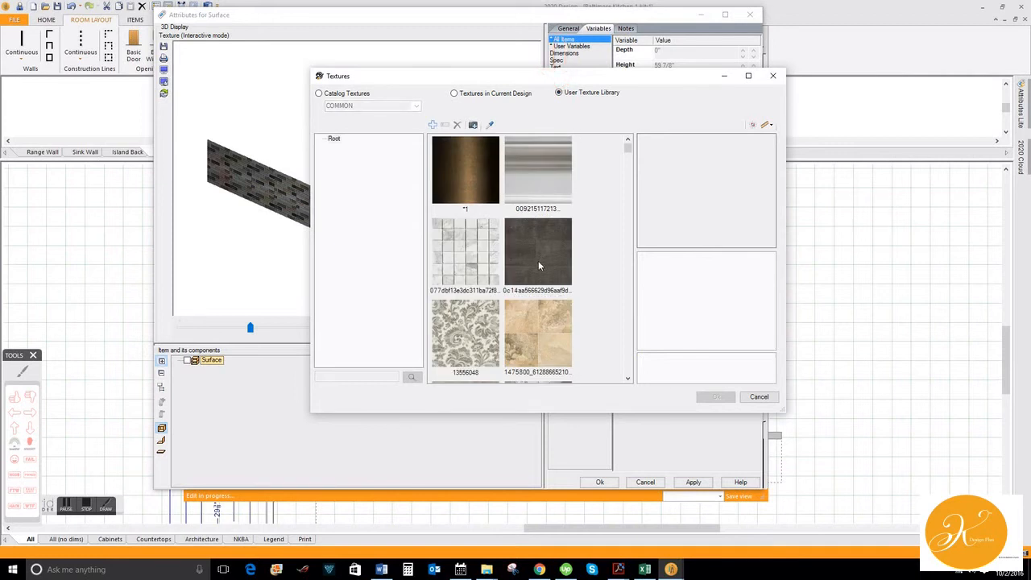
scroll(538, 266, down, 5)
scroll(535, 274, down, 3)
click(548, 177)
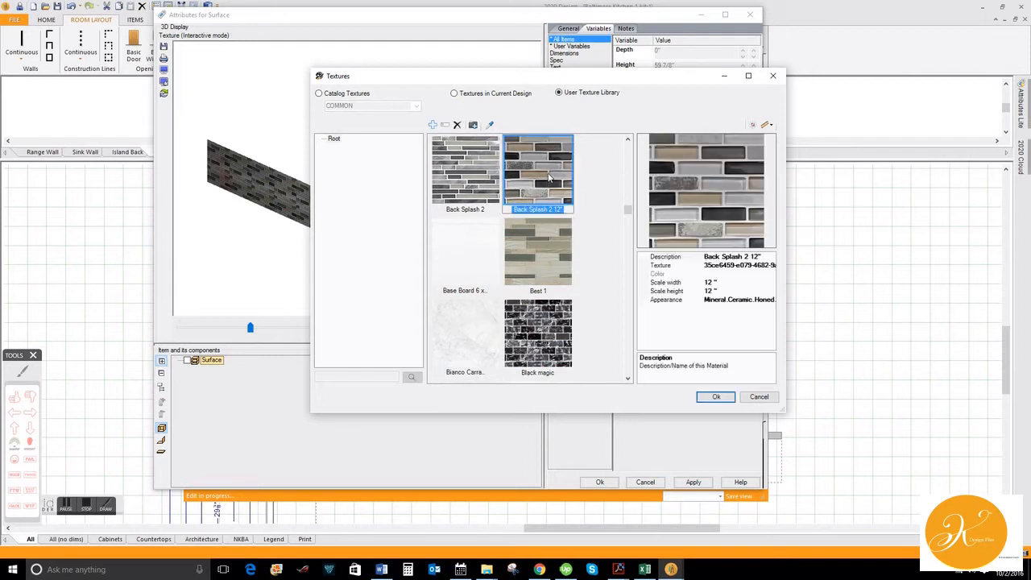
click(771, 301)
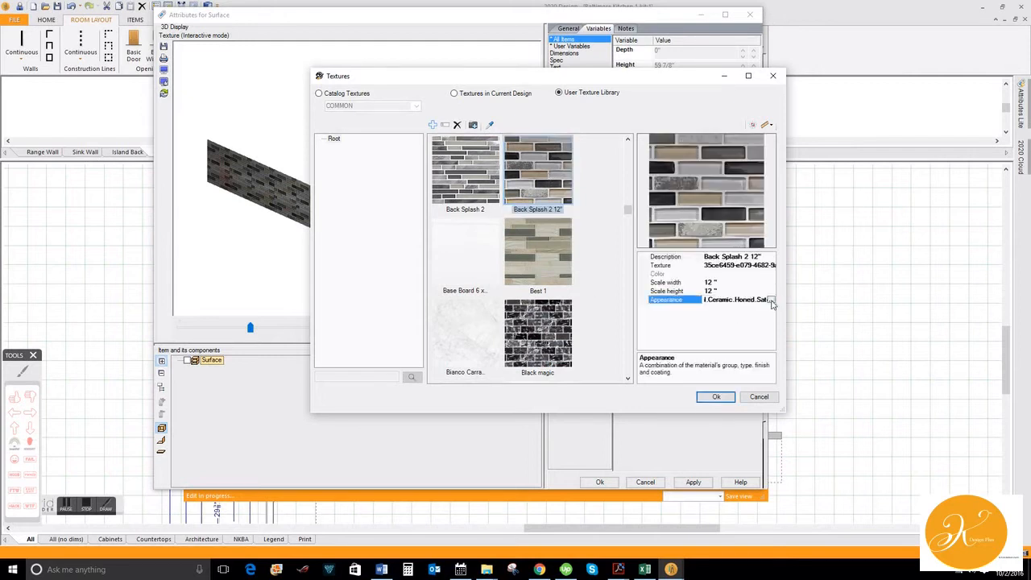
click(770, 299)
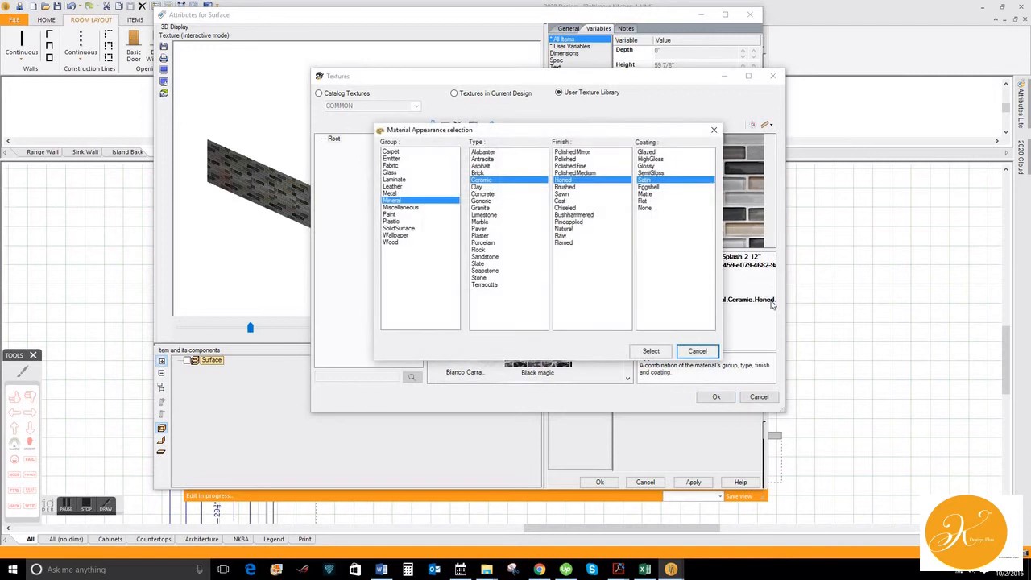
Choose the PolishedMedium finish and SemiGloss coating for the Back Splash 2 12" texture and assign it to the surface
click(571, 174)
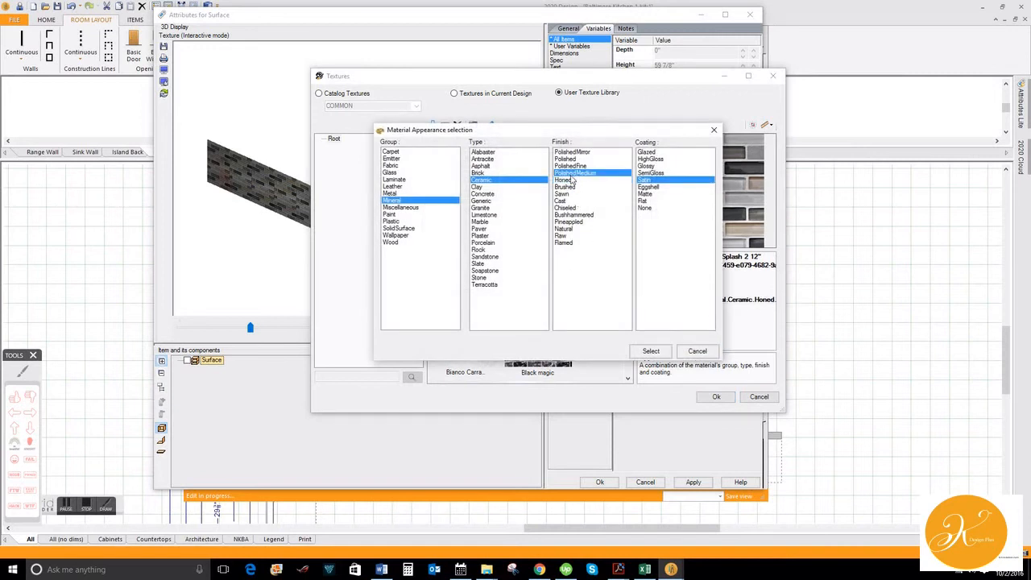
click(665, 173)
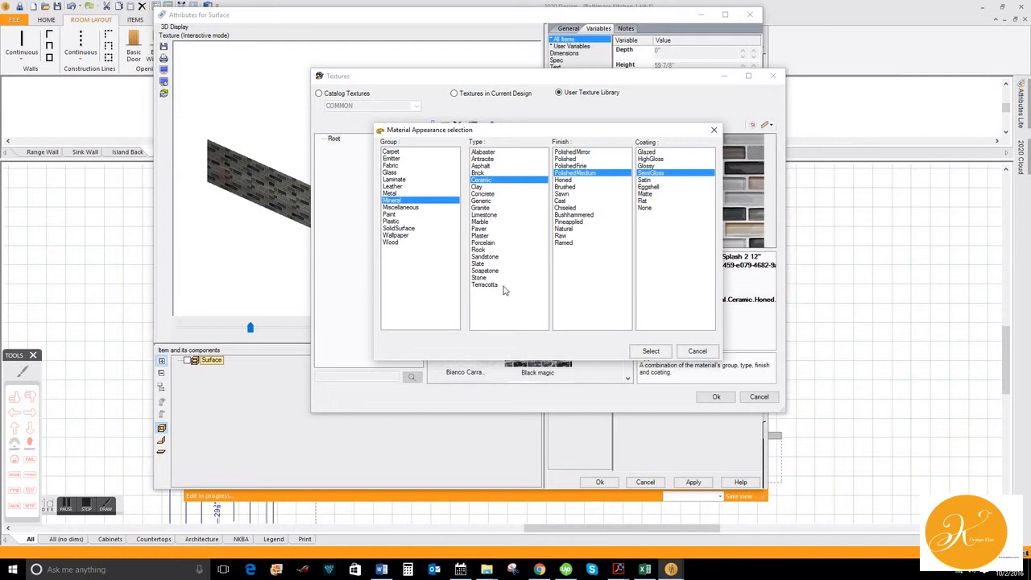
click(651, 351)
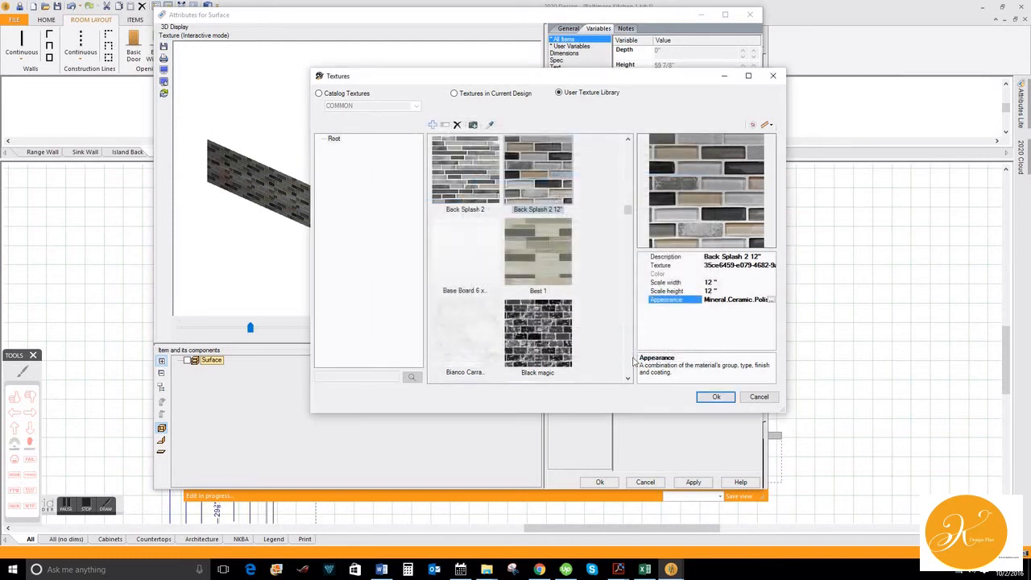
click(716, 397)
drag(476, 251, 448, 257)
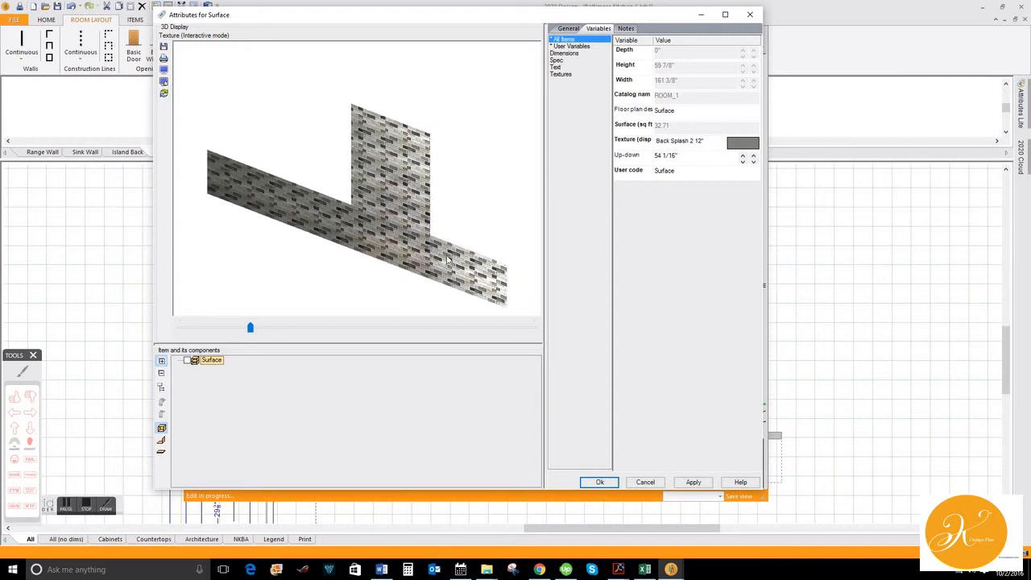
click(32, 374)
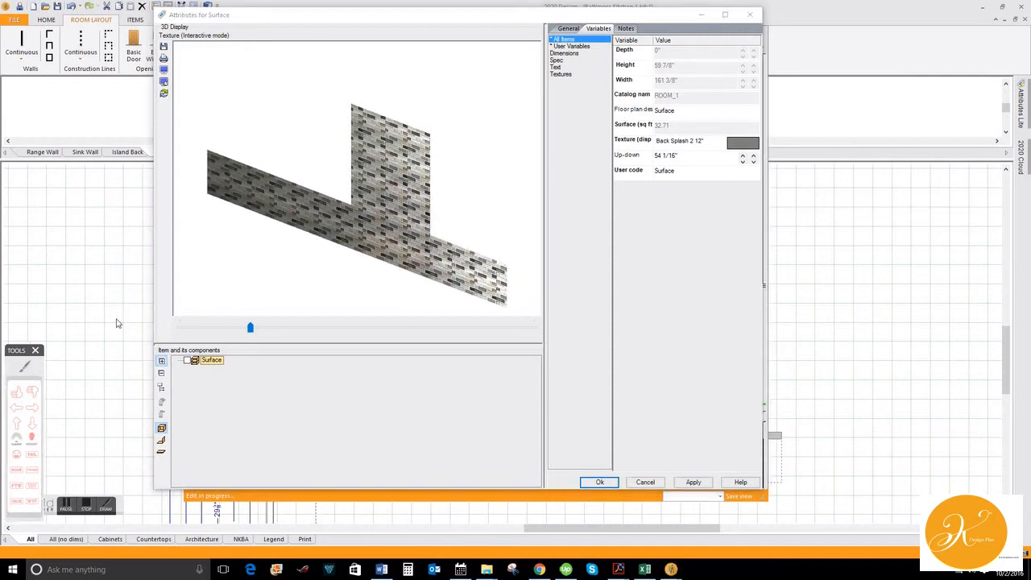
click(26, 367)
mouse_move(313, 161)
mouse_down()
mouse_move(319, 145)
mouse_move(337, 172)
mouse_move(340, 148)
mouse_move(352, 160)
mouse_move(369, 149)
mouse_move(401, 155)
mouse_move(410, 142)
mouse_move(458, 162)
mouse_up()
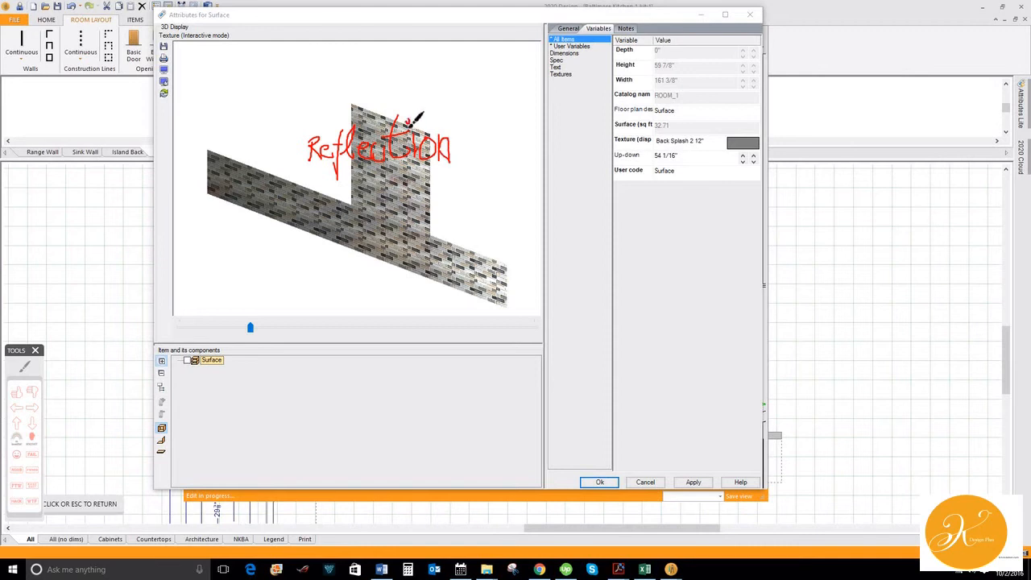
key(Escape)
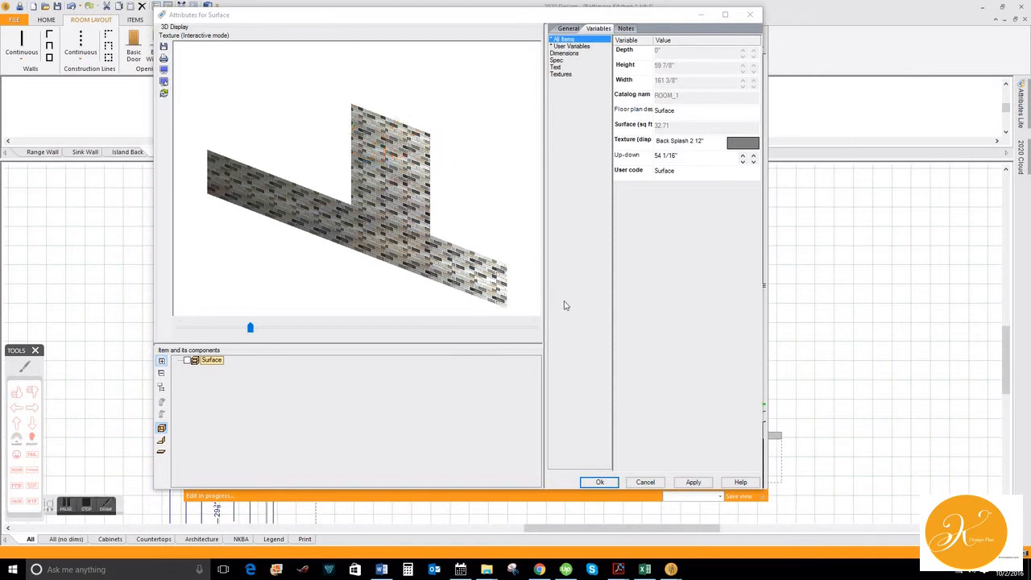
Accept the backsplash surface attributes and render the kitchen view with the updated texture
click(601, 483)
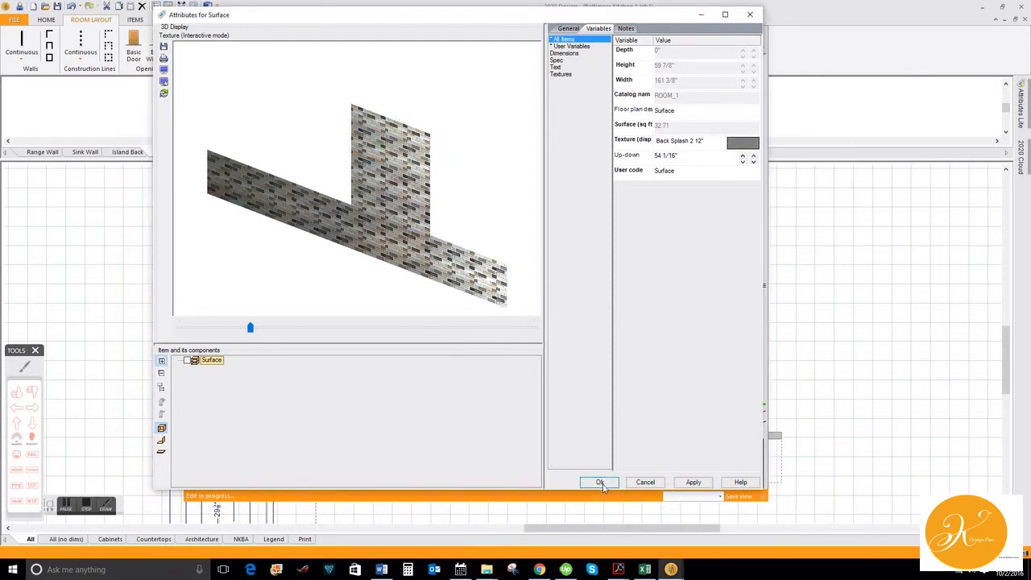
mouse_move(680, 572)
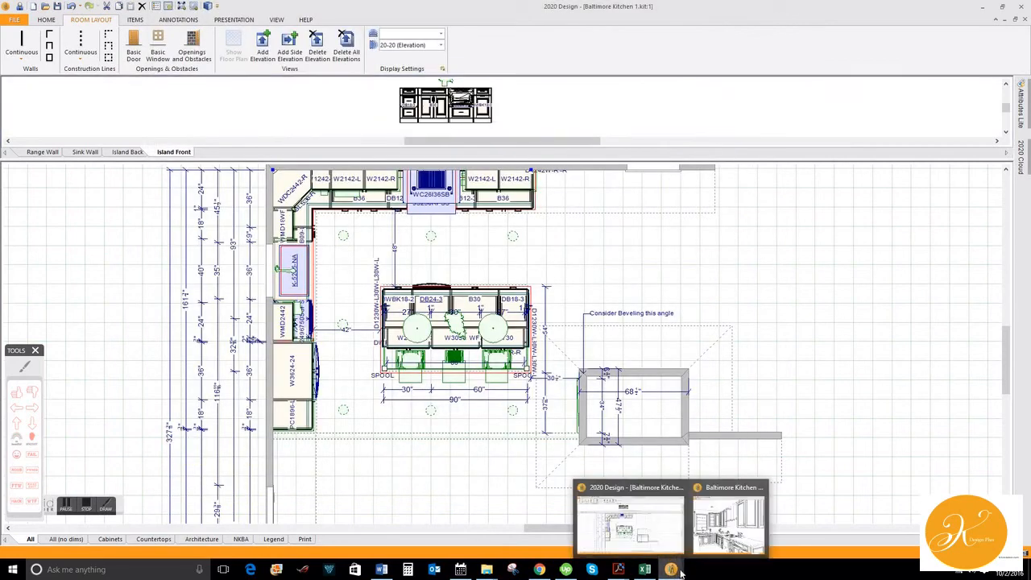
click(725, 501)
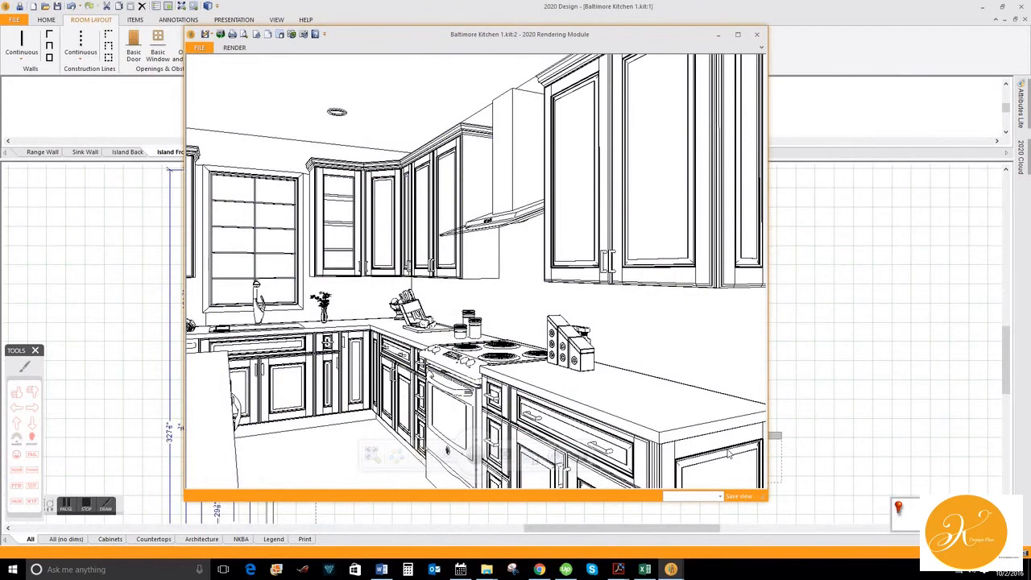
click(554, 456)
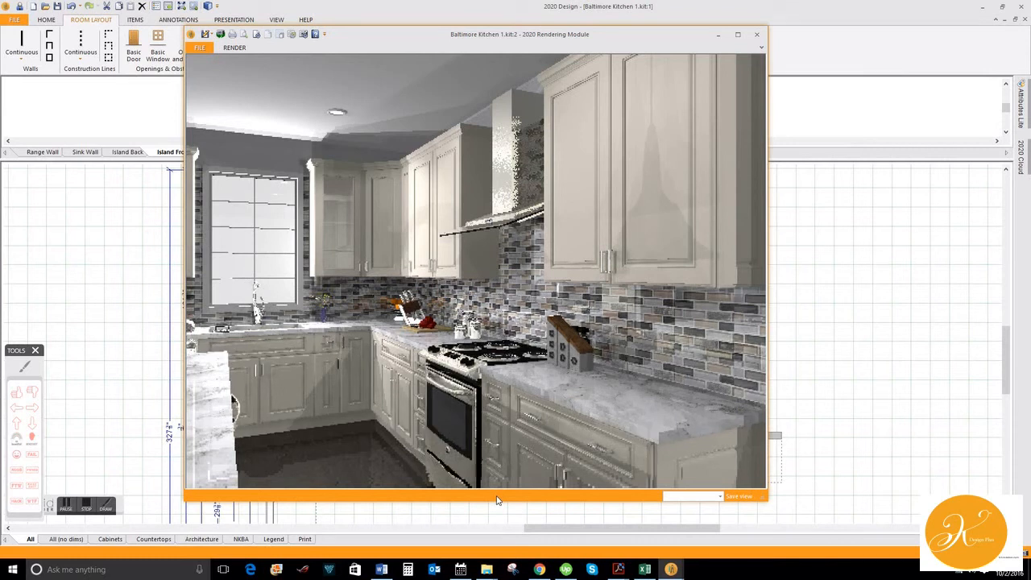
Render closer views of the range wall to examine the reflections on the backsplash
click(495, 390)
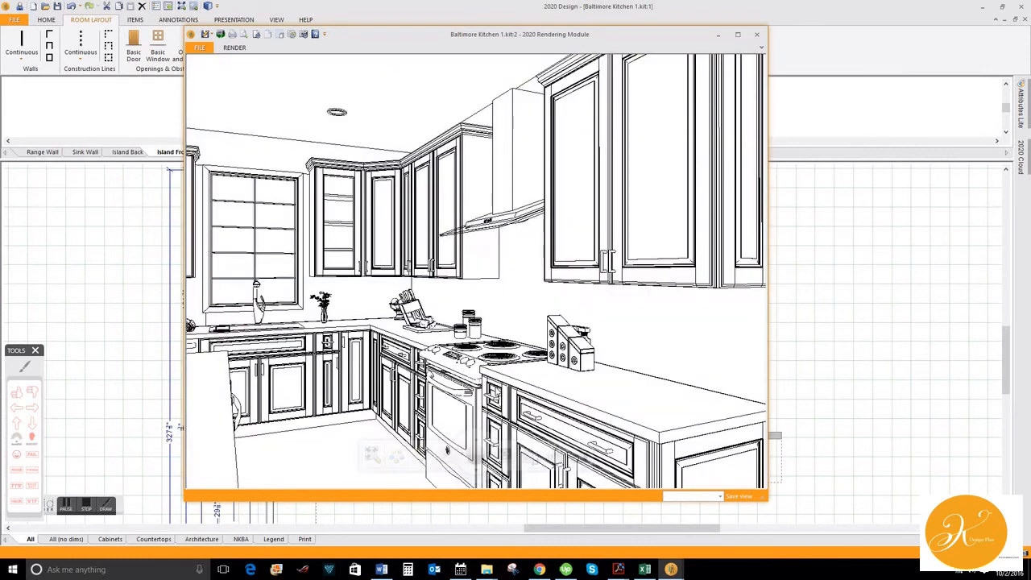
scroll(476, 271, up, 3)
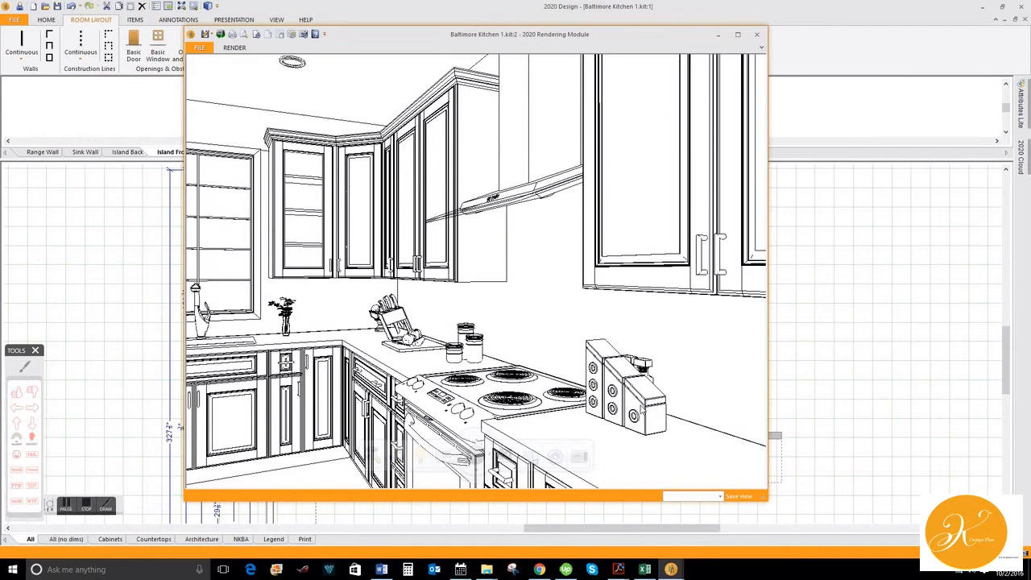
scroll(642, 409, up, 2)
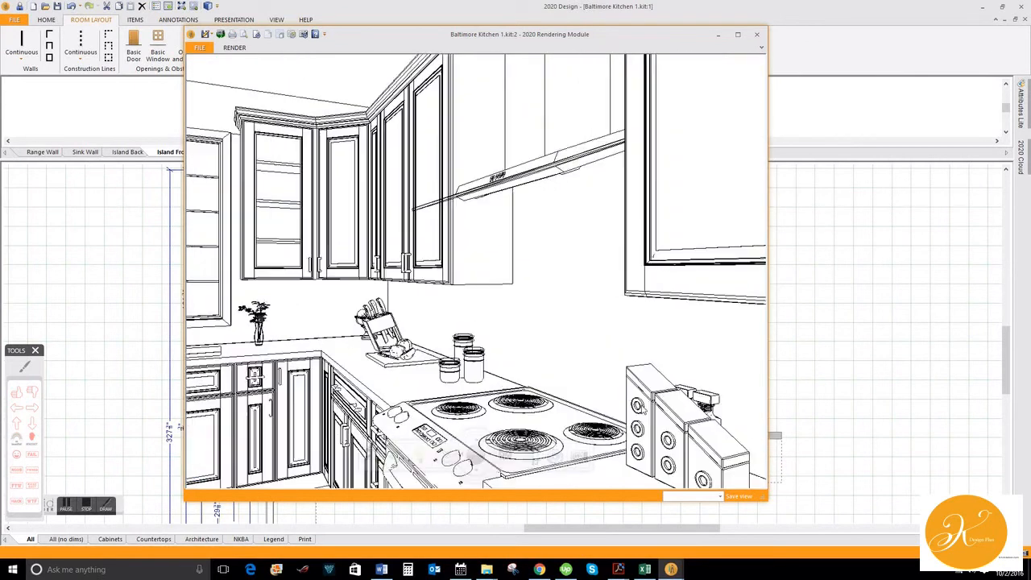
scroll(738, 404, up, 2)
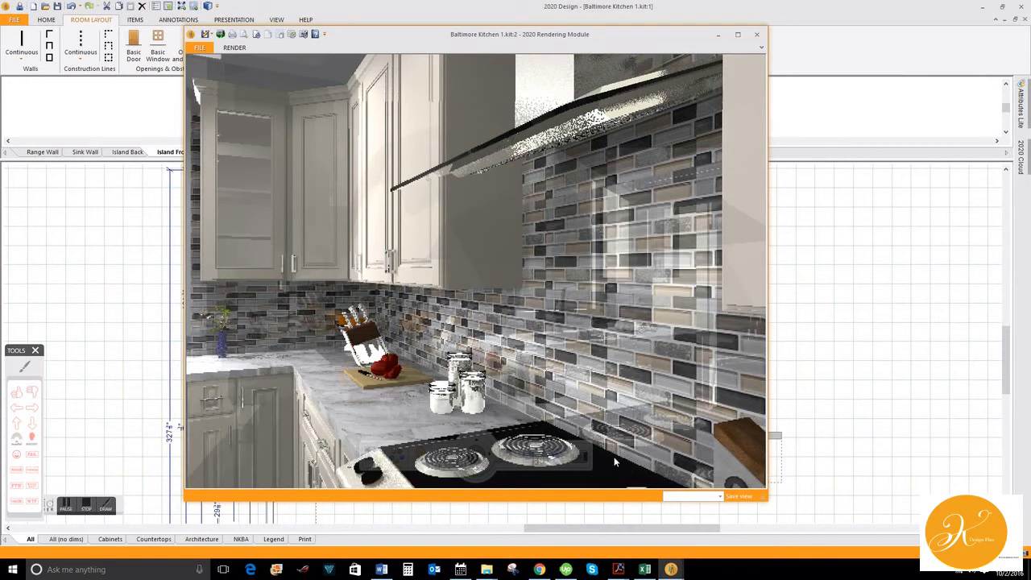
click(524, 351)
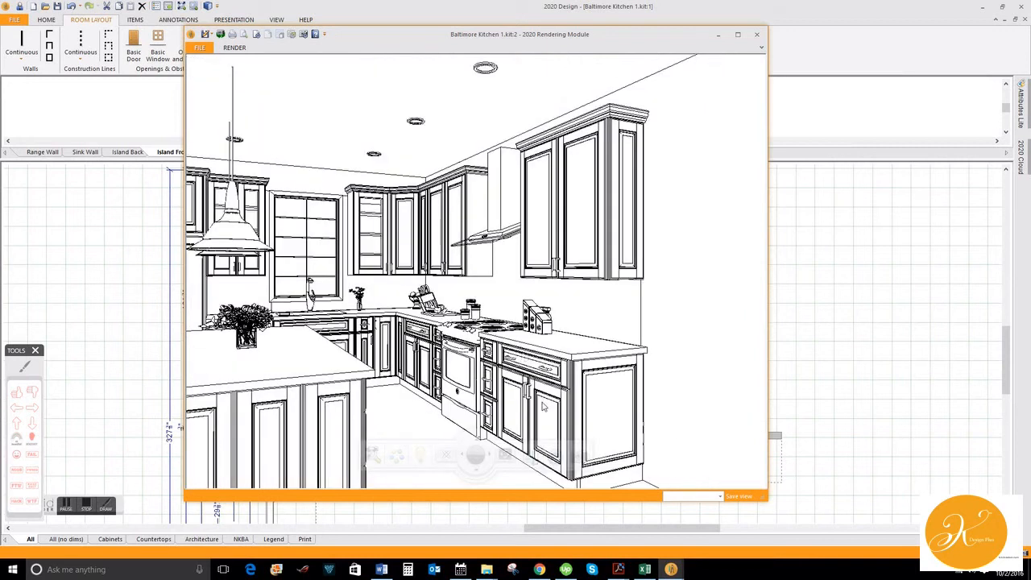
scroll(533, 381, up, 3)
scroll(529, 368, up, 3)
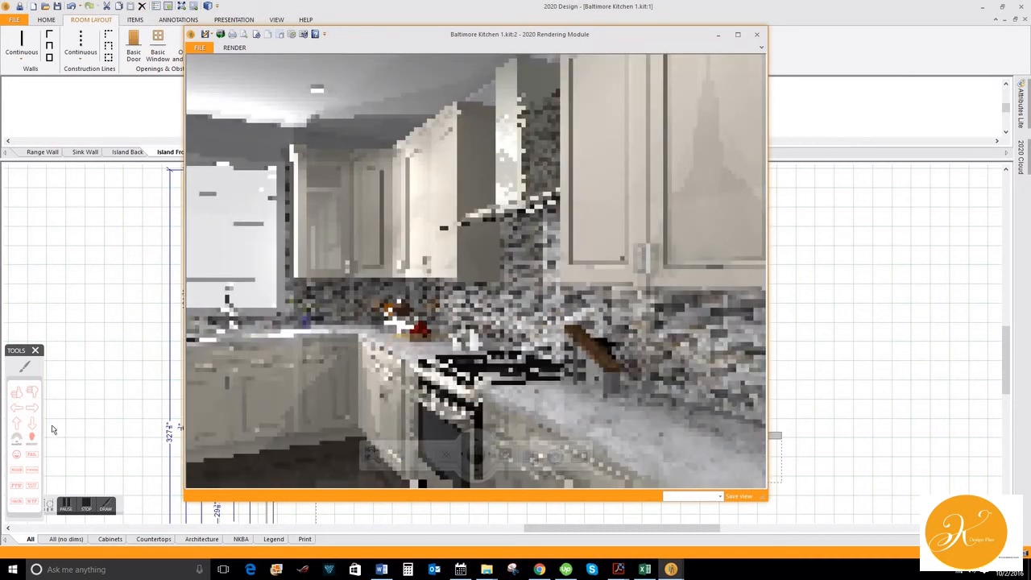
click(32, 411)
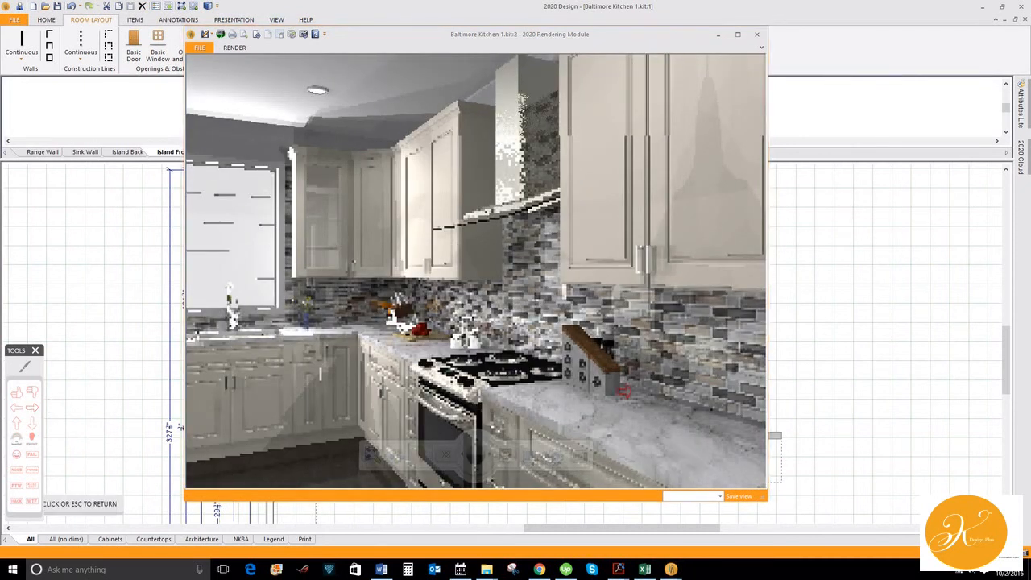
click(112, 408)
click(33, 425)
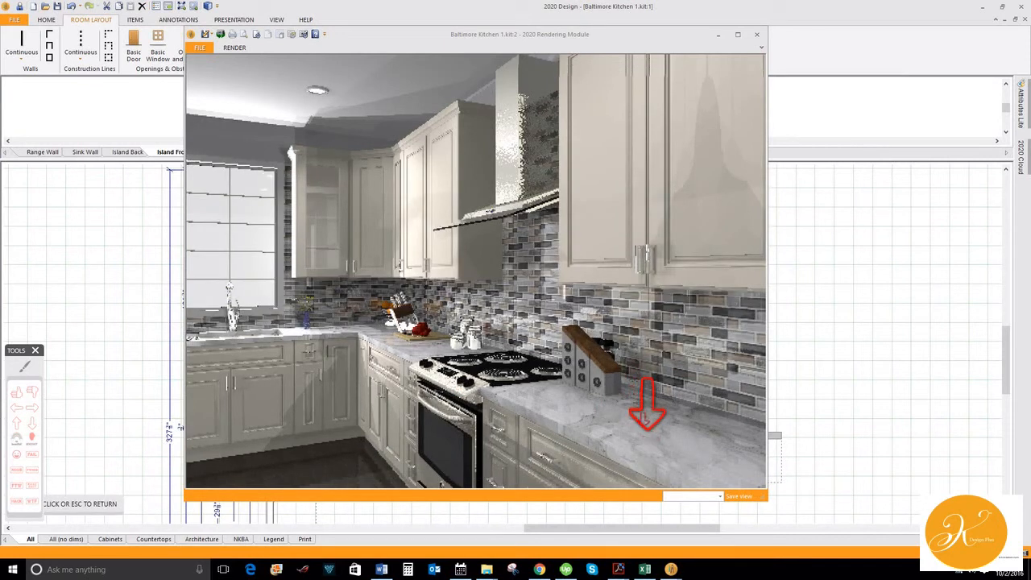
click(647, 406)
key(Escape)
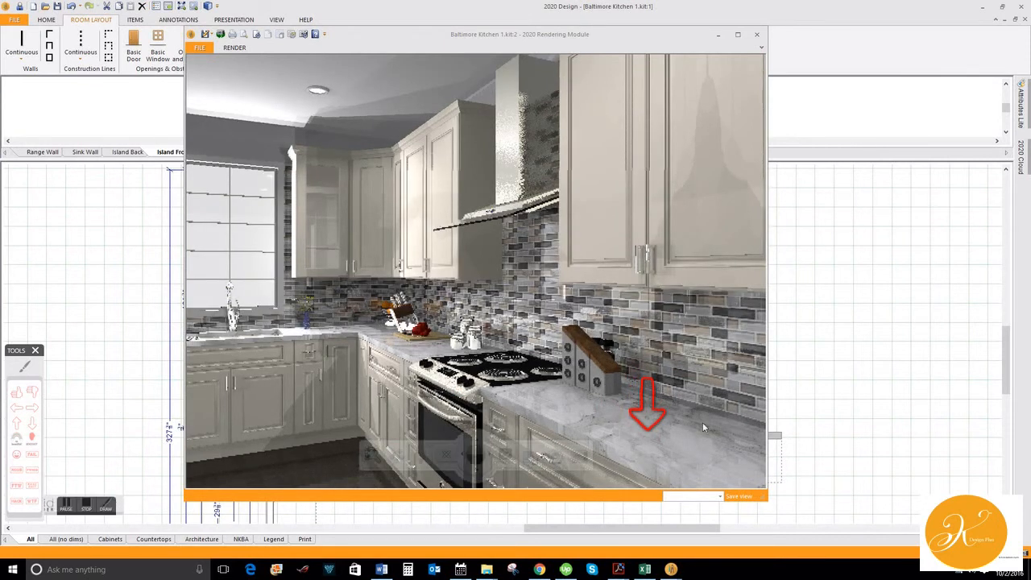
Return to the floor plan and open the variables in the attributes of the SQ.FT-TOP countertop over the range-wall B36 cabinet
click(840, 414)
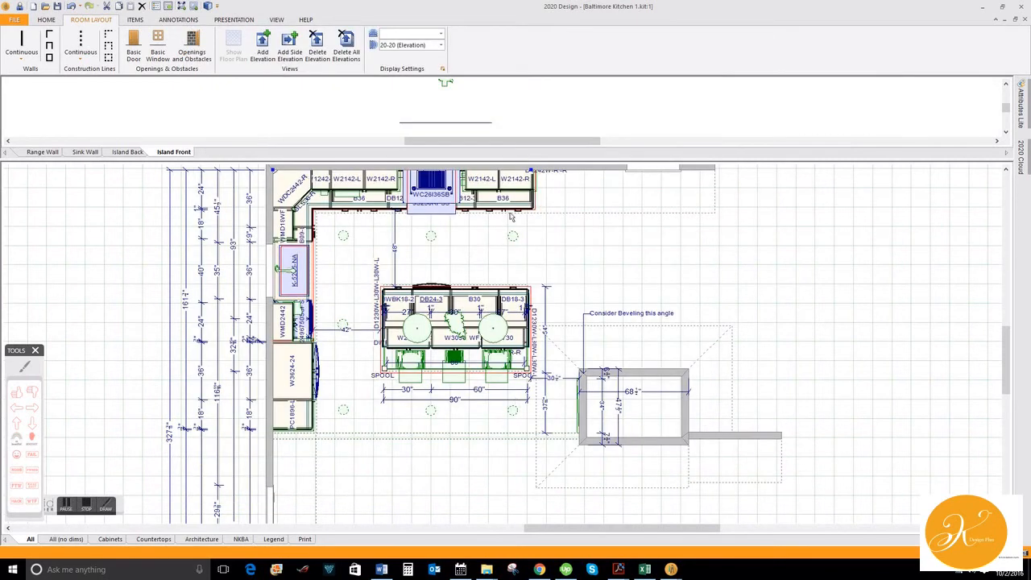
right_click(526, 201)
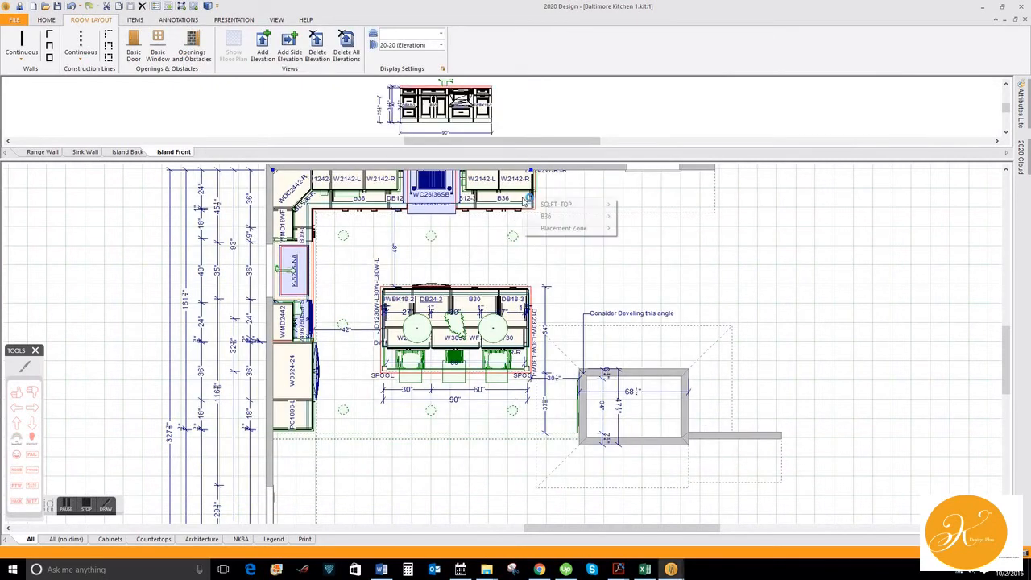
mouse_move(563, 205)
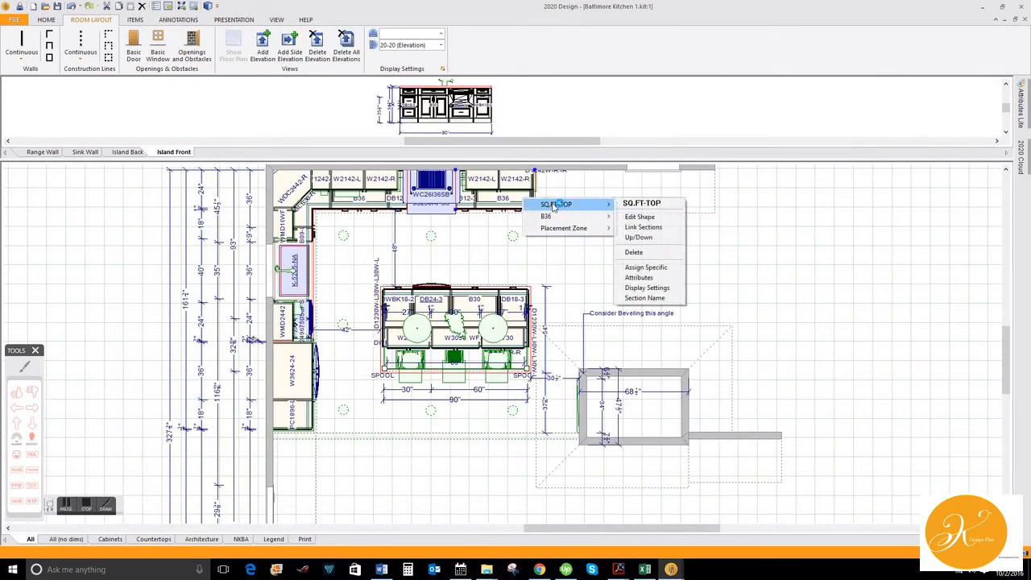
click(644, 279)
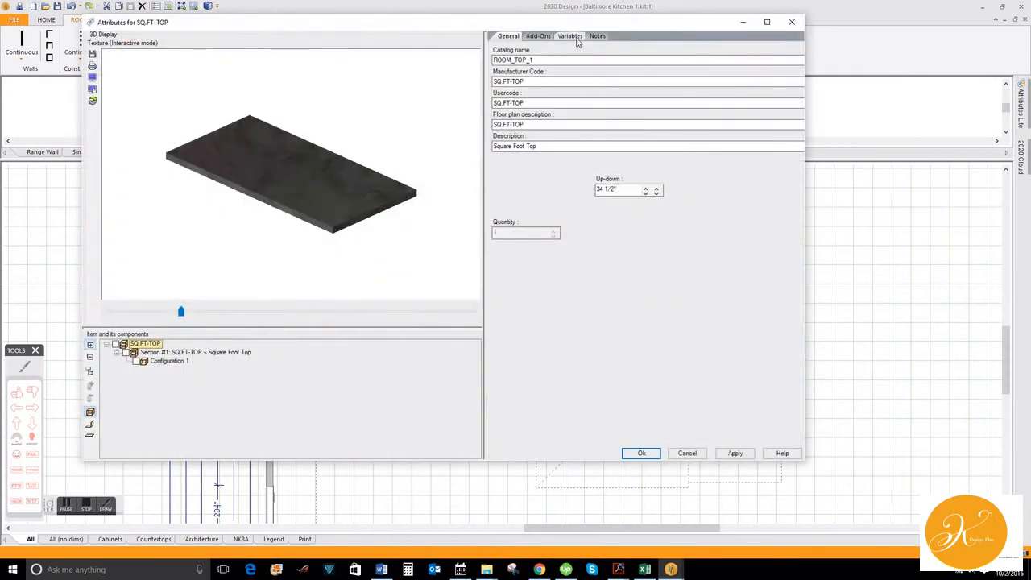
click(570, 35)
Open the texture choices for the countertop's Counter top texture variable
click(774, 106)
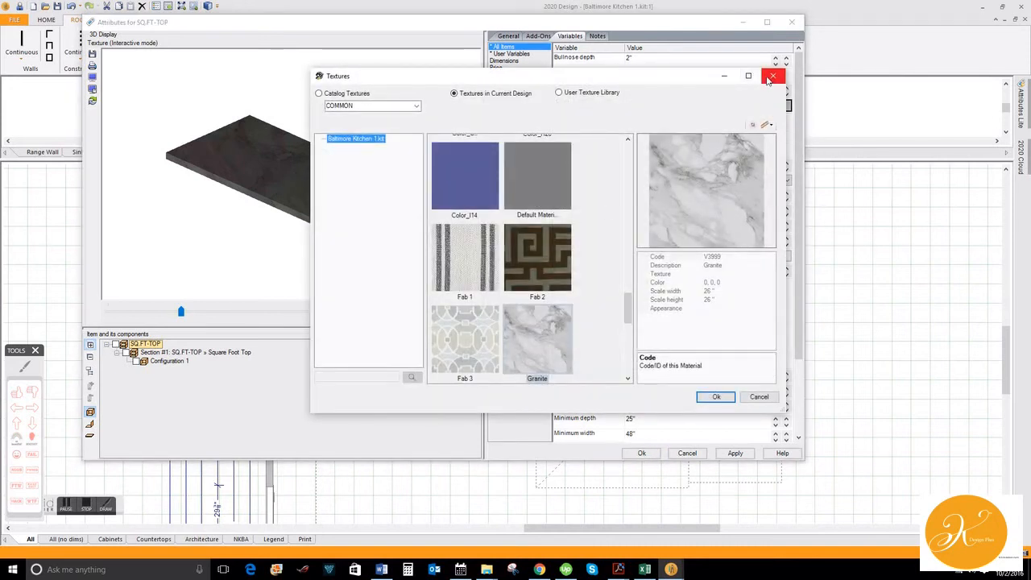
click(773, 75)
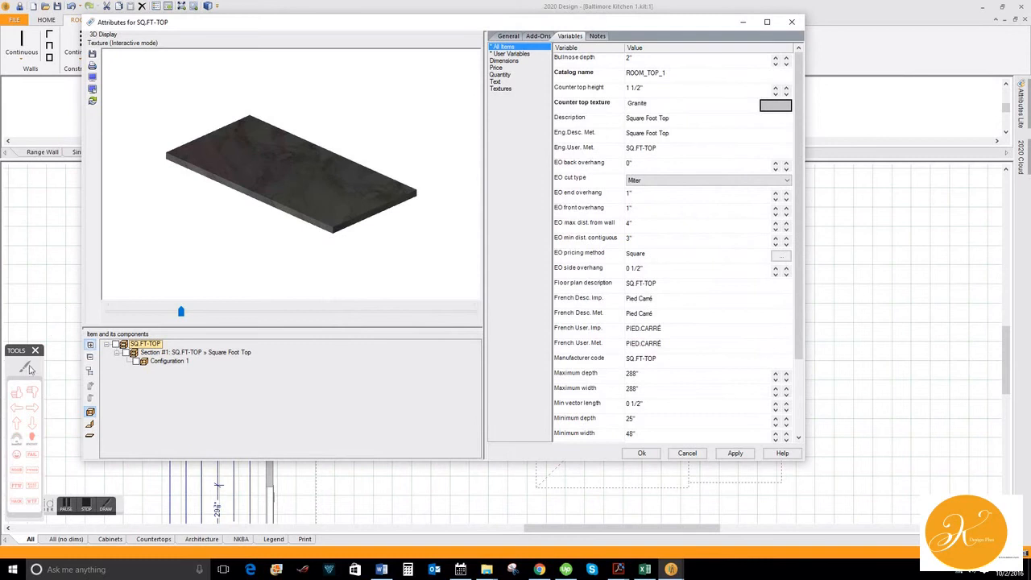
click(25, 367)
mouse_move(622, 95)
mouse_down()
mouse_move(661, 103)
mouse_move(635, 84)
mouse_move(641, 93)
mouse_up()
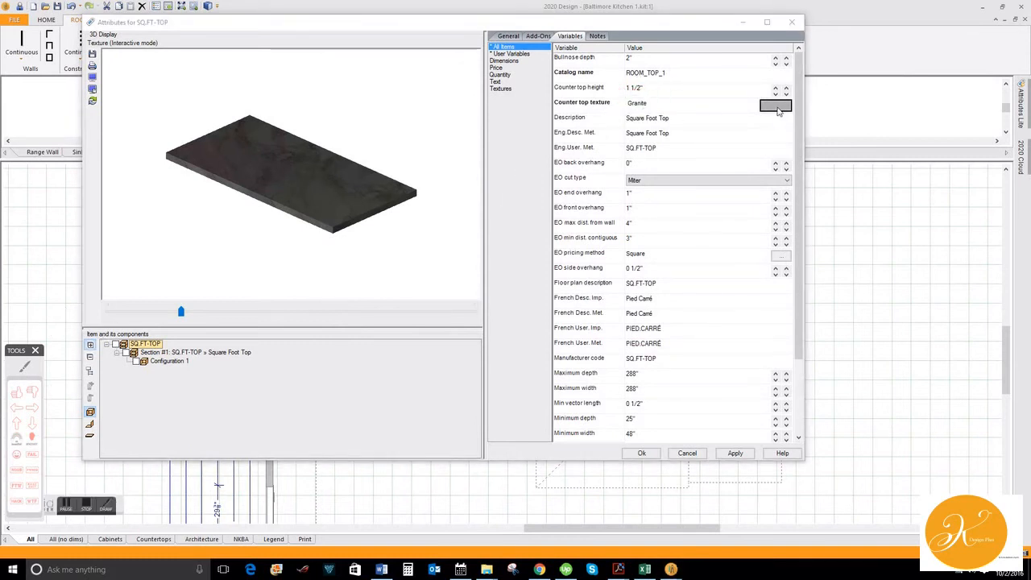
click(776, 106)
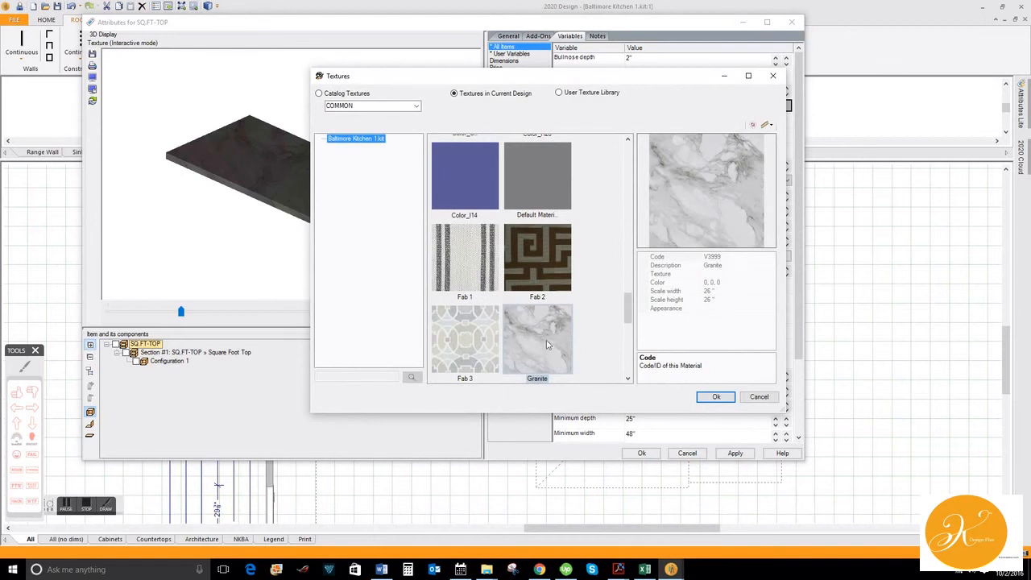
click(26, 371)
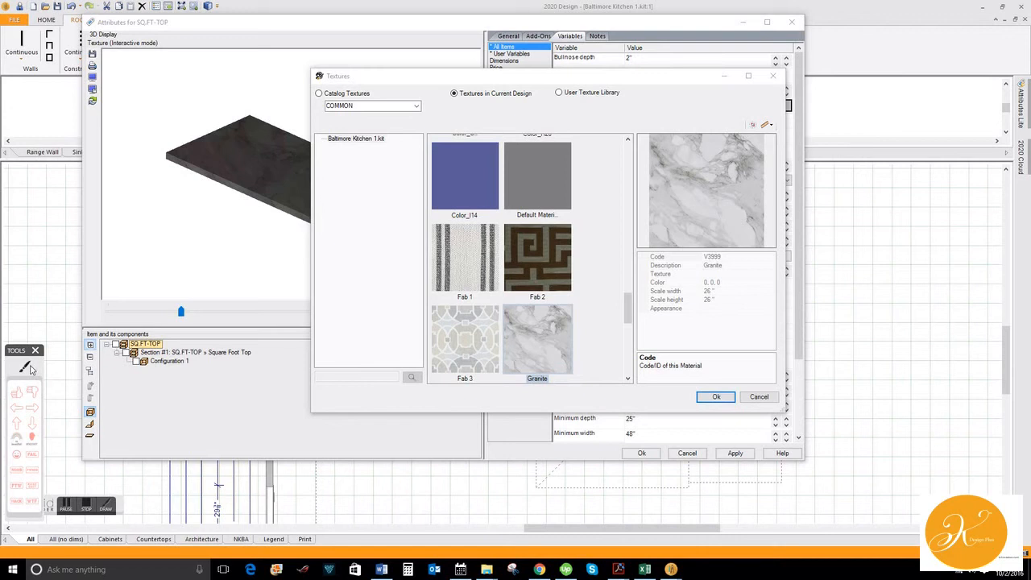
click(29, 369)
mouse_move(535, 359)
mouse_down()
mouse_move(547, 348)
mouse_move(475, 361)
mouse_up()
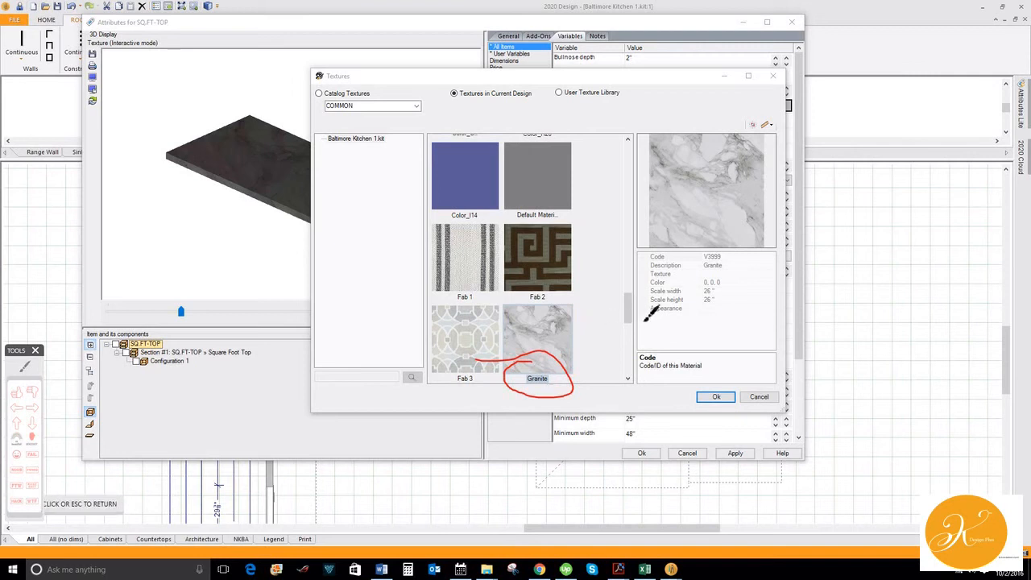
mouse_move(646, 312)
mouse_down()
mouse_move(770, 304)
mouse_move(713, 327)
mouse_move(648, 306)
mouse_up()
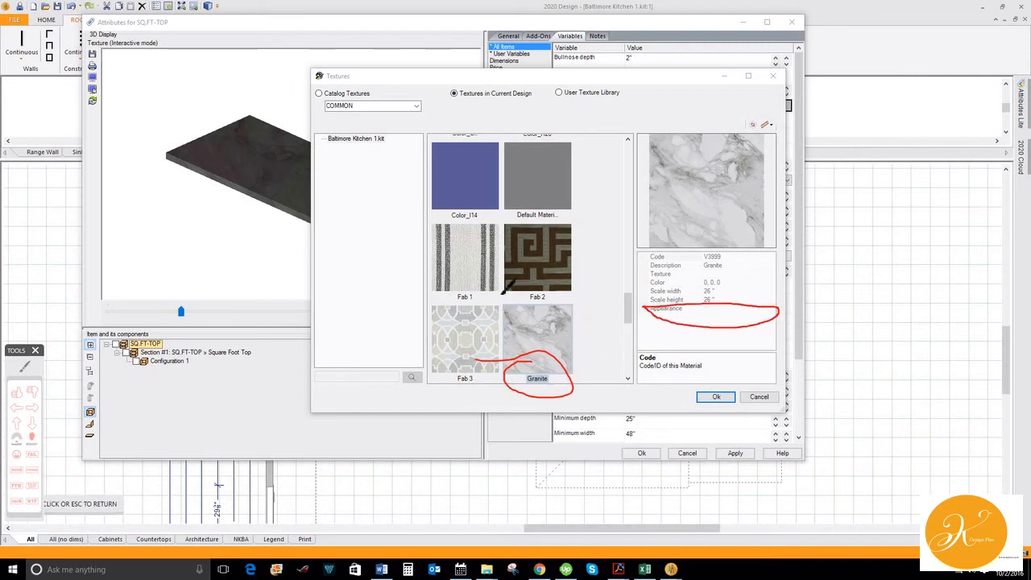
key(Escape)
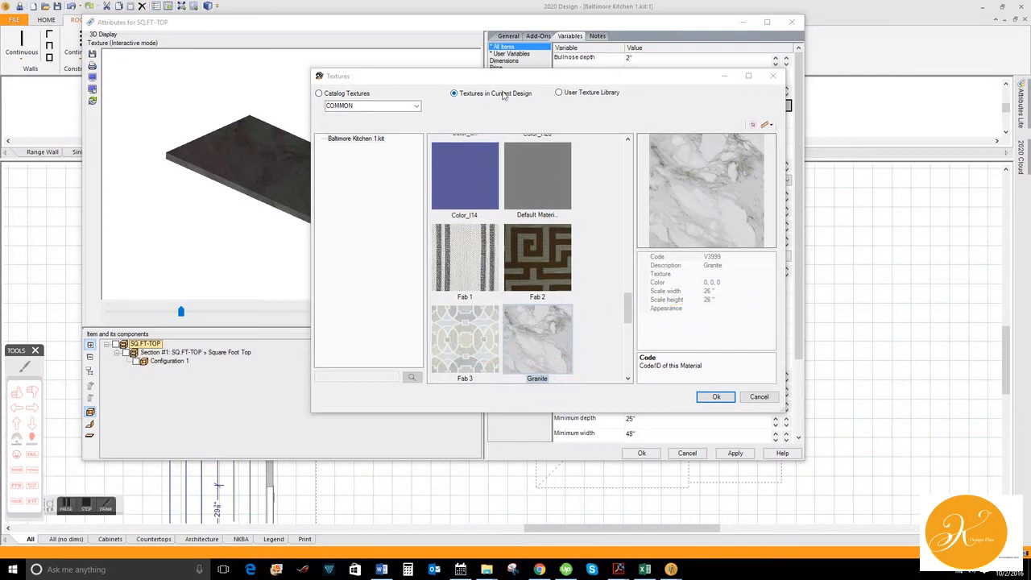
Select the Granite texture in the User Texture Library and change its description to "Granite New A"
click(537, 327)
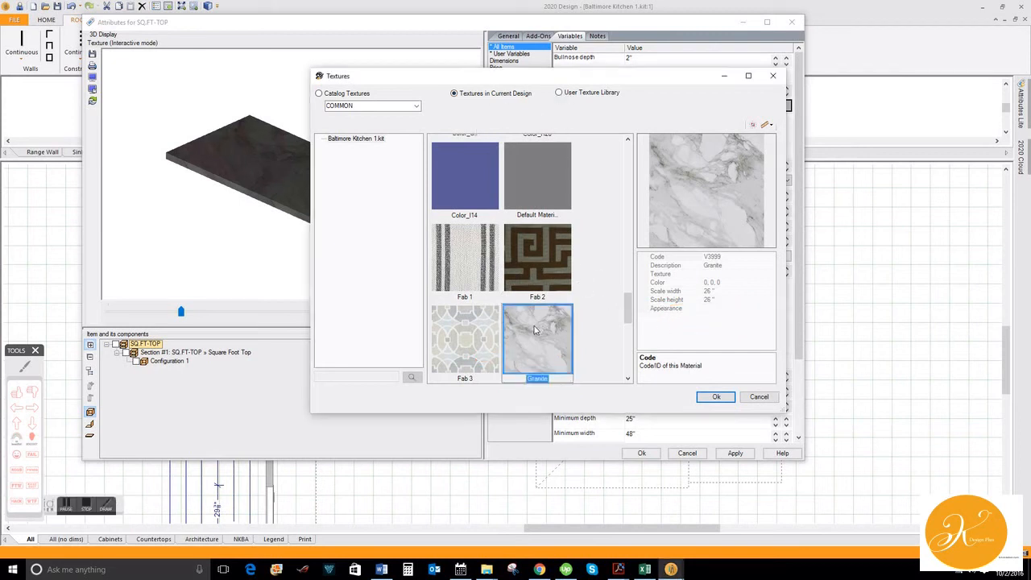
right_click(536, 328)
click(606, 332)
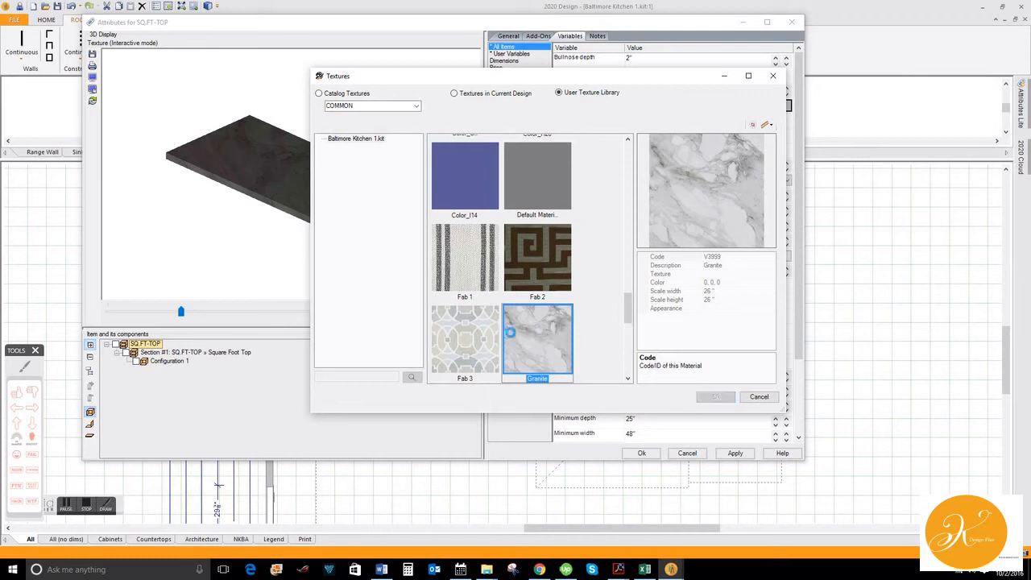
click(592, 93)
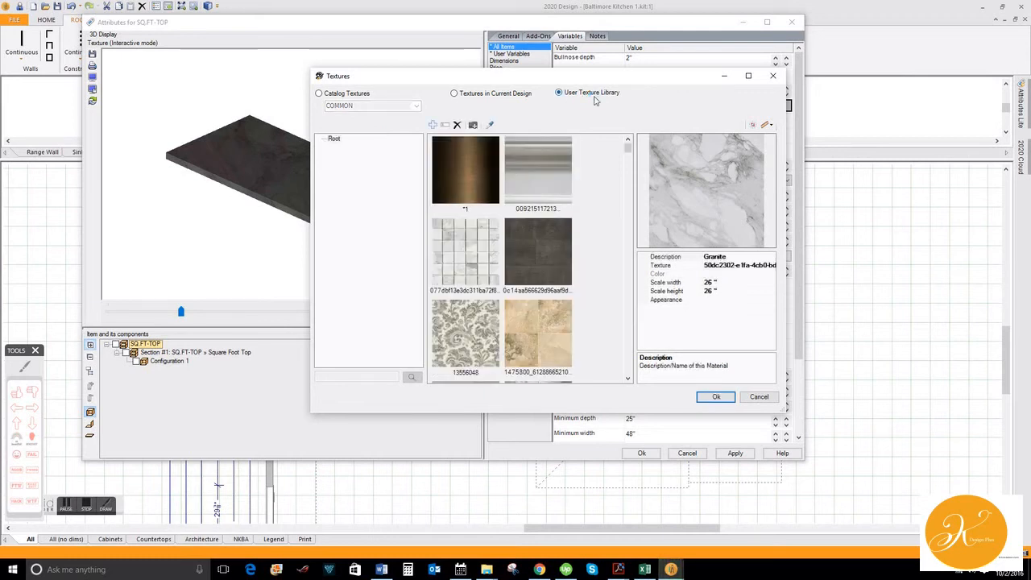
click(547, 187)
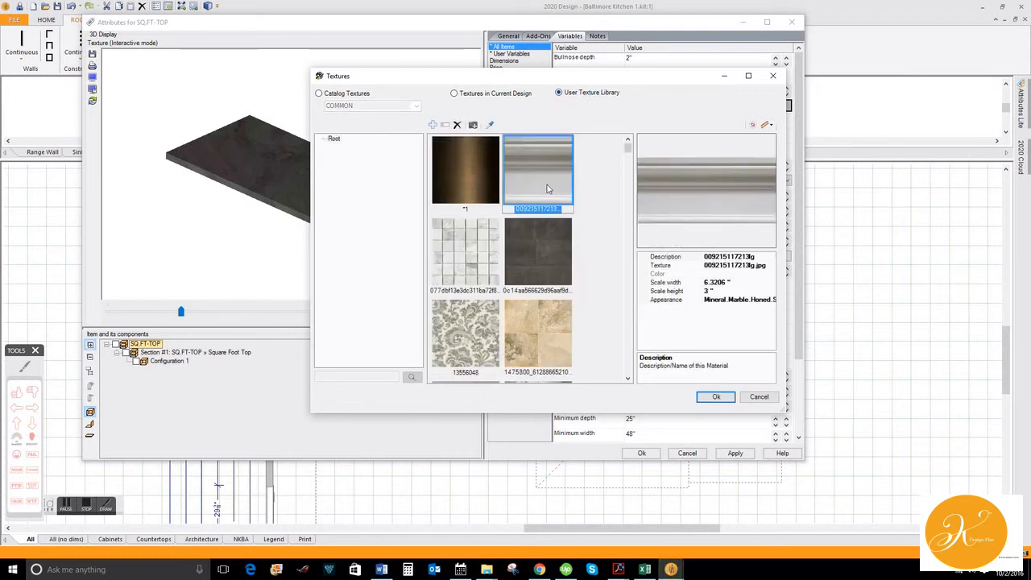
key(g)
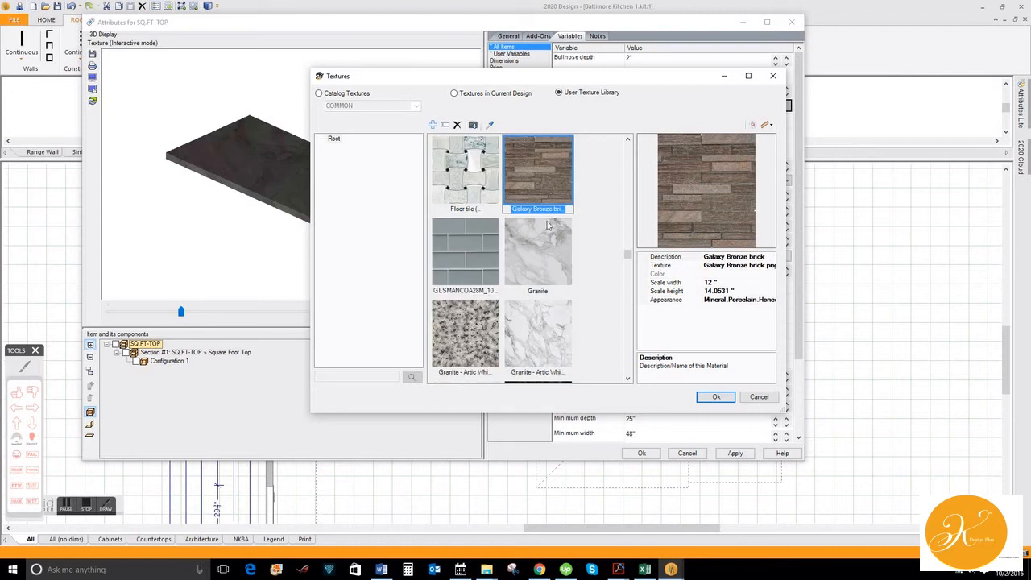
click(535, 255)
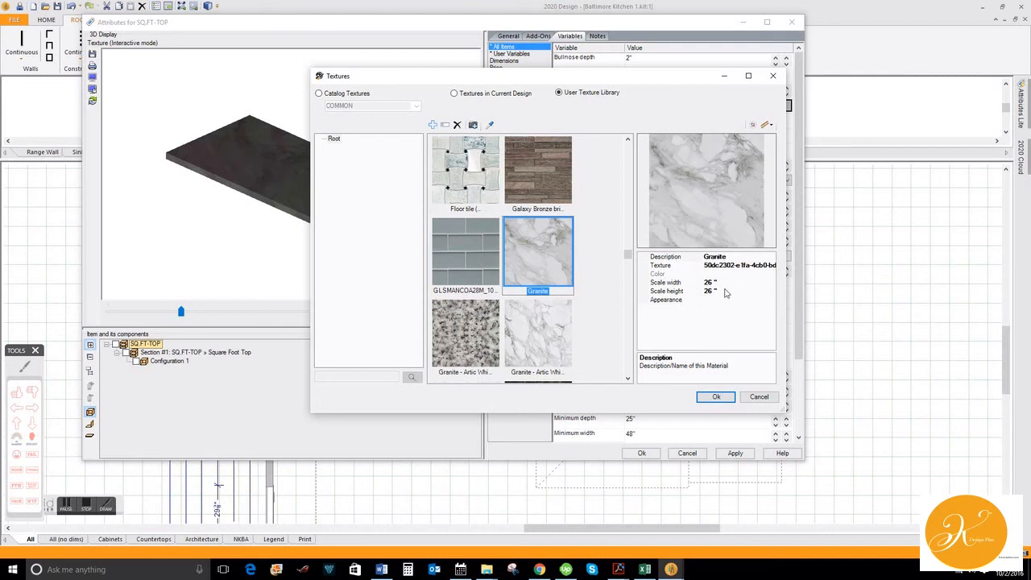
click(729, 256)
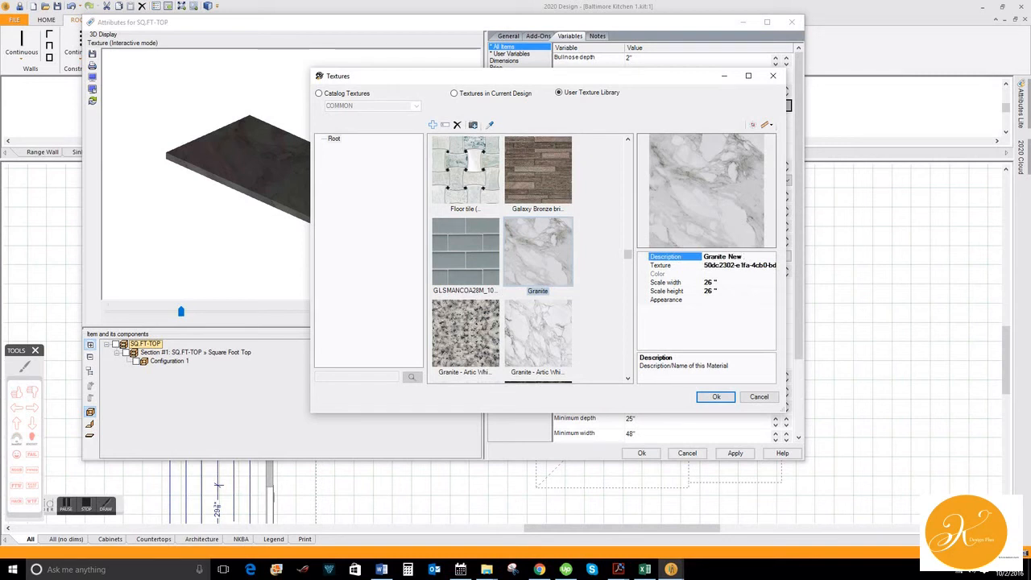
Set the Granite texture's material appearance to Mineral group, Granite type, PolishedMedium finish and Satin coating
click(724, 299)
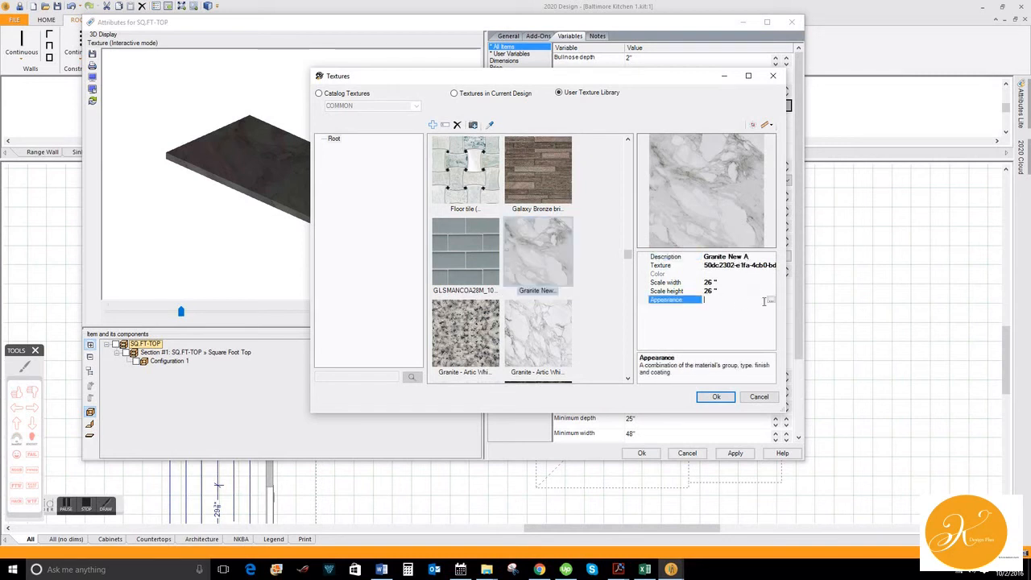
click(770, 301)
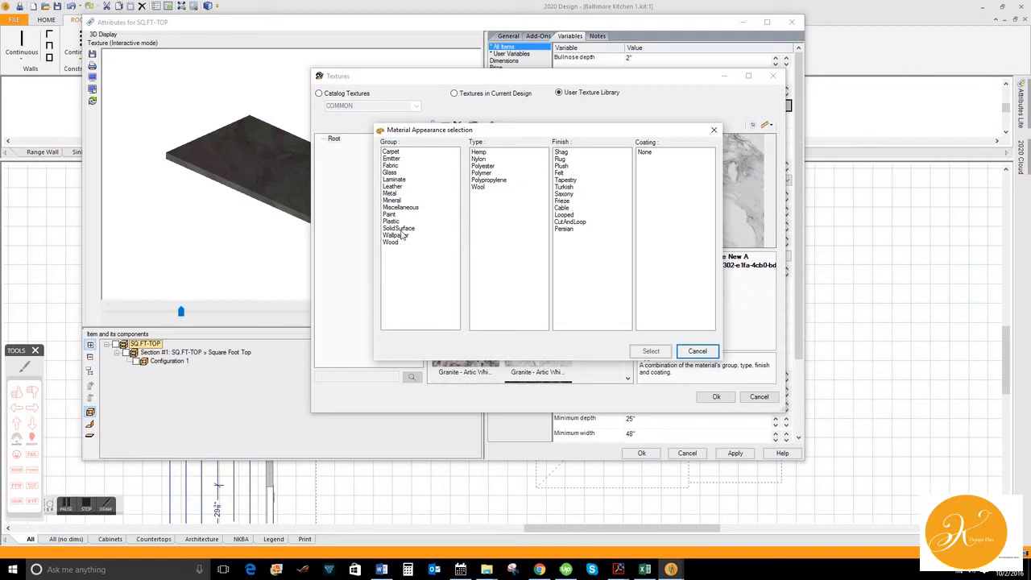
click(392, 201)
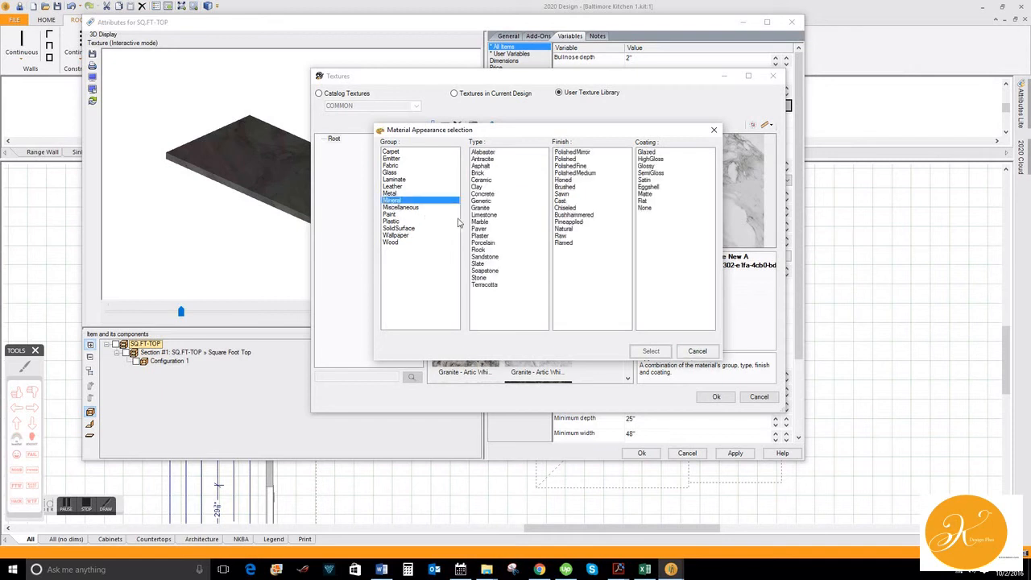
click(481, 209)
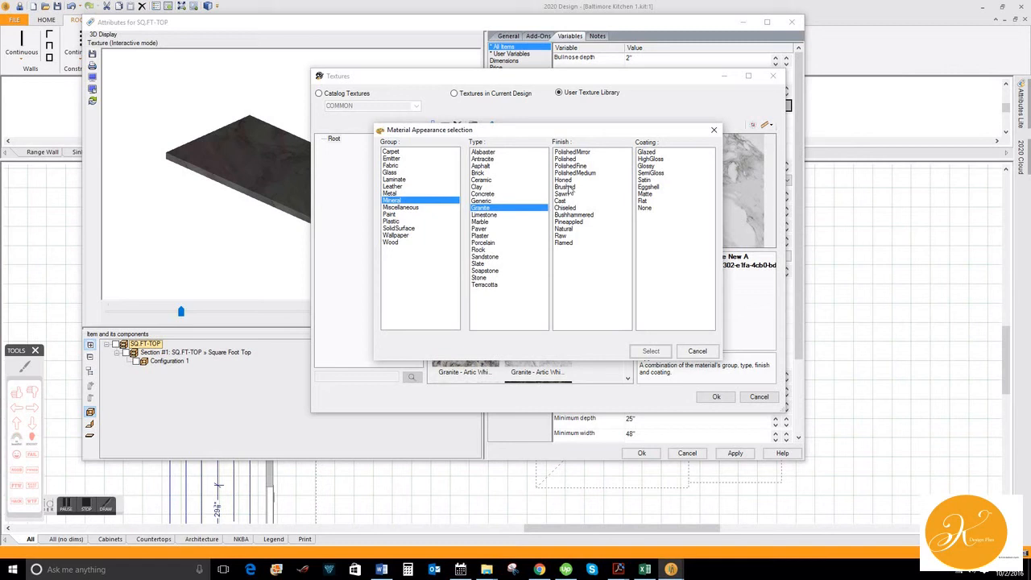
click(566, 173)
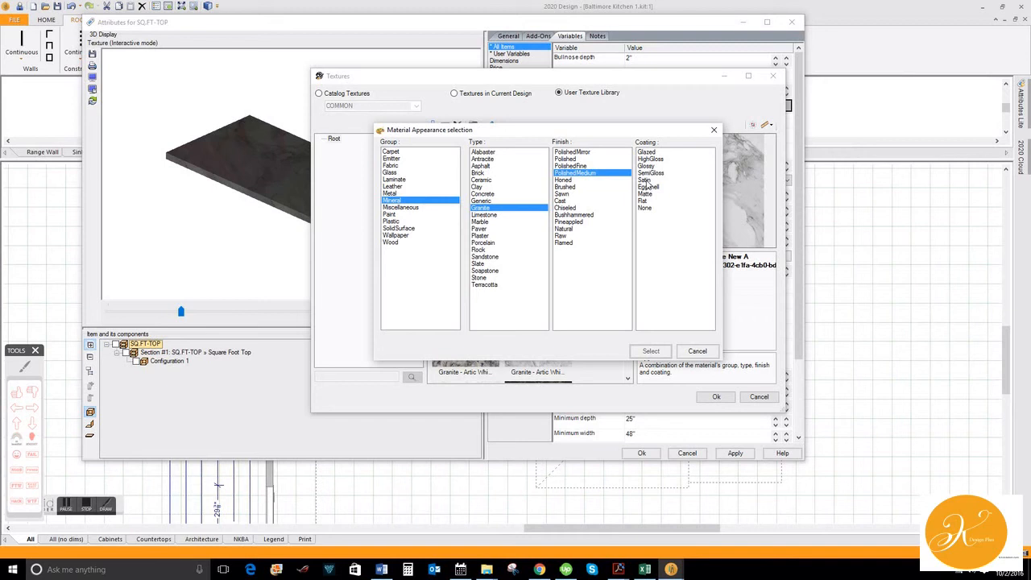
click(646, 181)
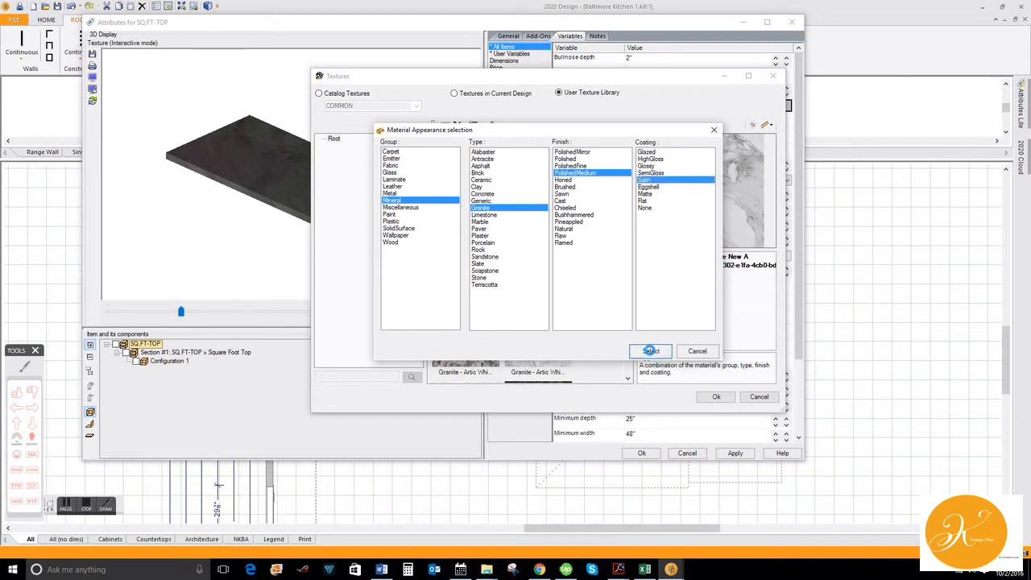
click(651, 351)
Apply the Granite New A texture to the countertop, inspect its 3D preview, and accept the SQ.FT-TOP attributes
click(717, 398)
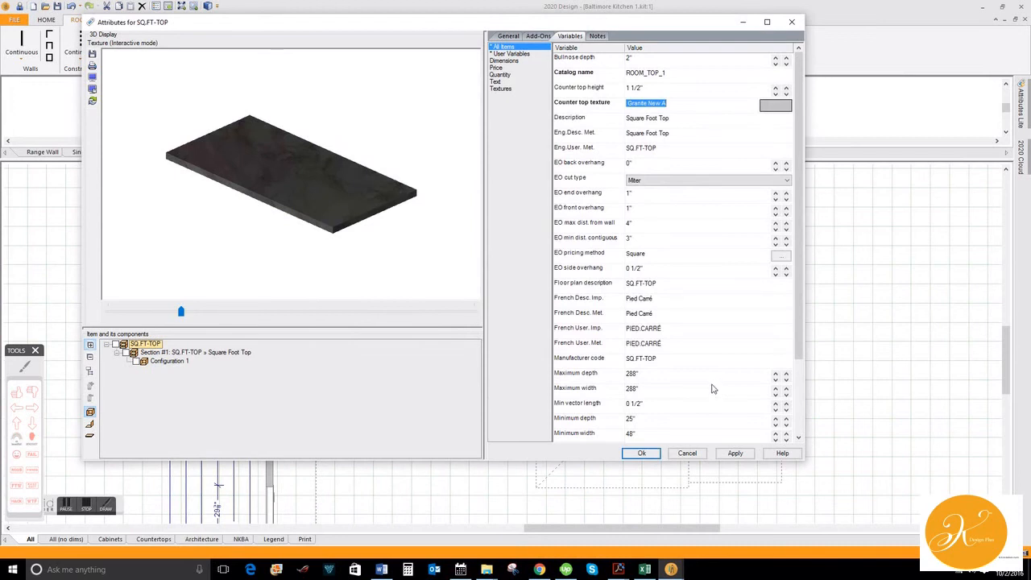
drag(374, 200, 242, 171)
click(641, 454)
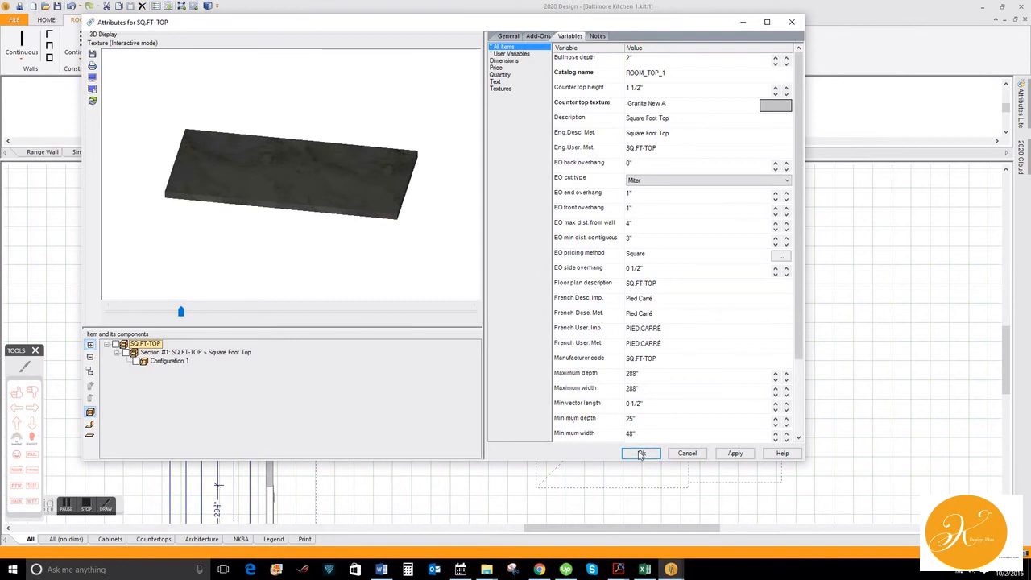
click(643, 454)
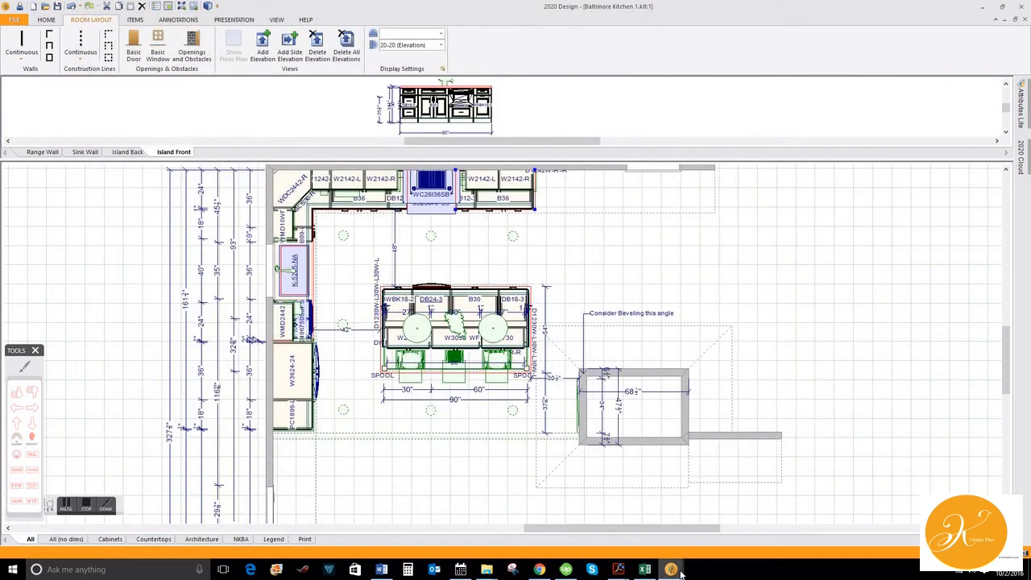
Switch to the 2020 Rendering Module and render angled views of the range-wall countertop to examine its new finish
mouse_move(671, 569)
click(727, 515)
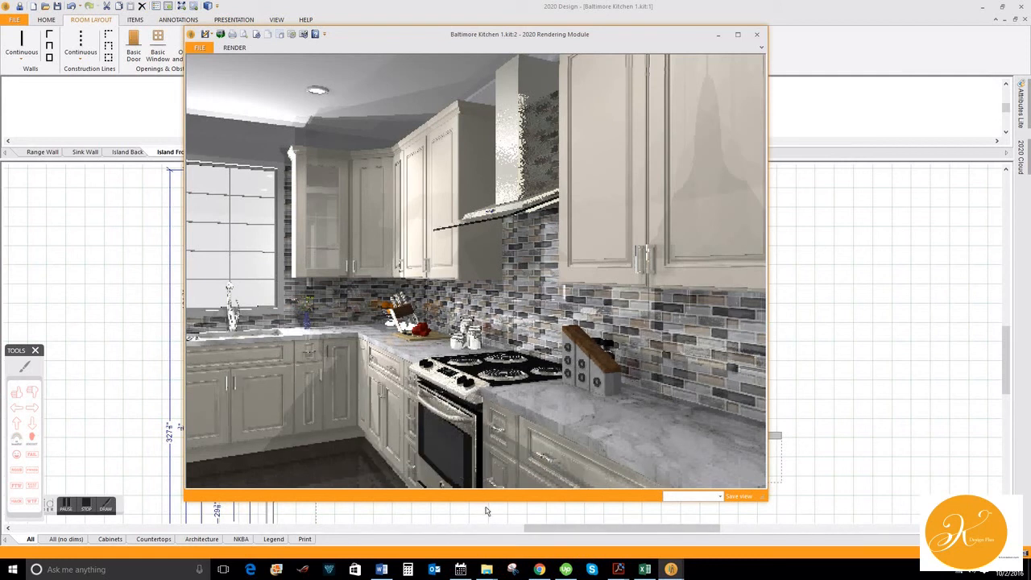
mouse_move(505, 471)
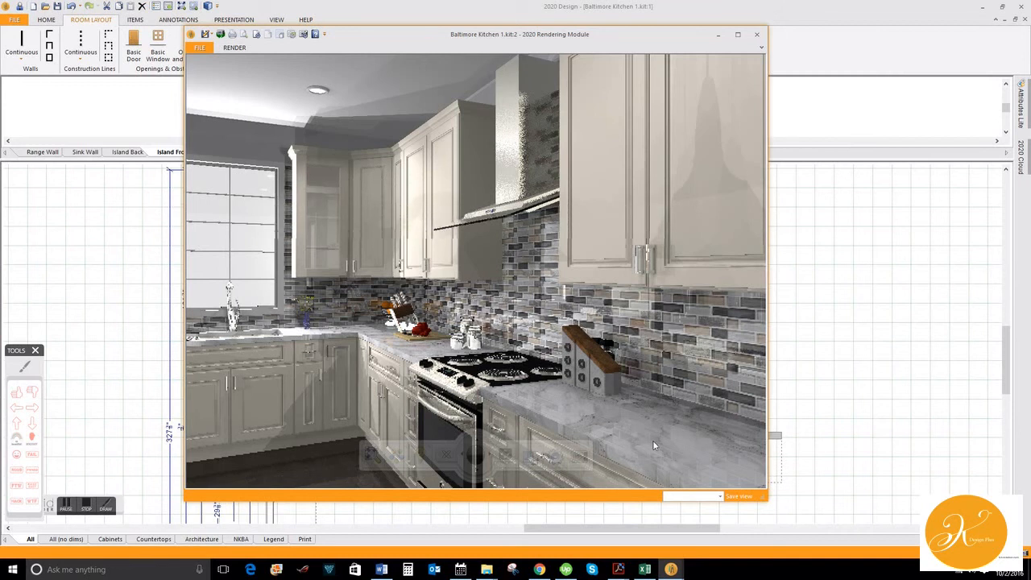
mouse_move(648, 435)
mouse_down()
mouse_move(629, 414)
mouse_move(633, 432)
mouse_move(539, 386)
mouse_move(555, 415)
mouse_up()
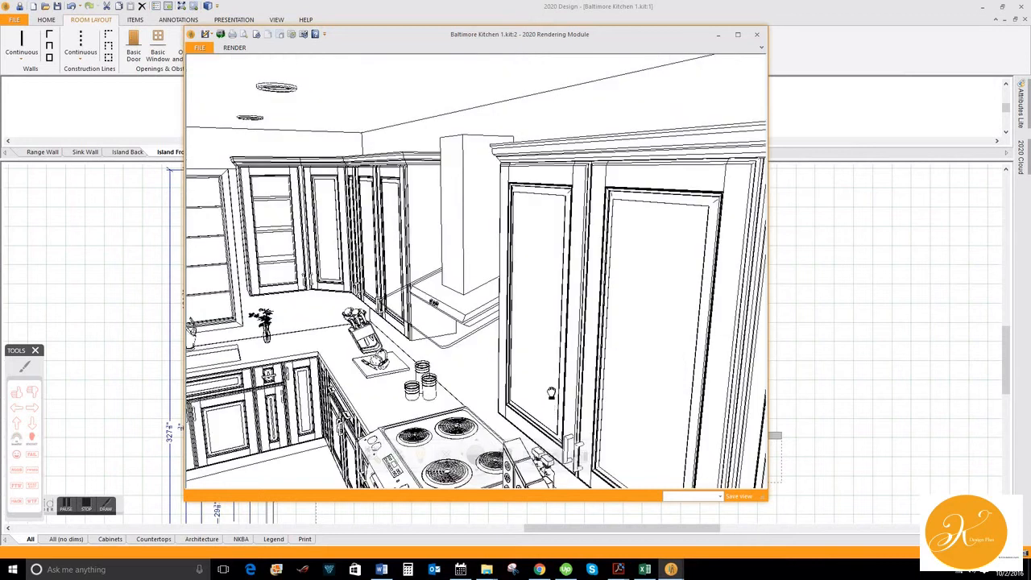
drag(556, 343, 592, 415)
mouse_move(586, 303)
mouse_down()
mouse_move(592, 287)
mouse_move(590, 315)
mouse_up()
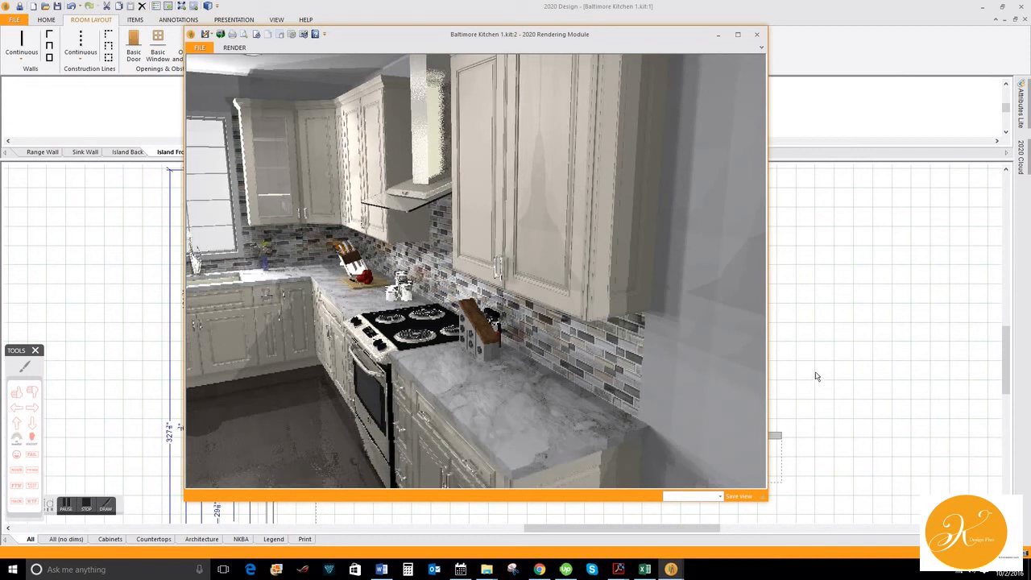
mouse_move(401, 452)
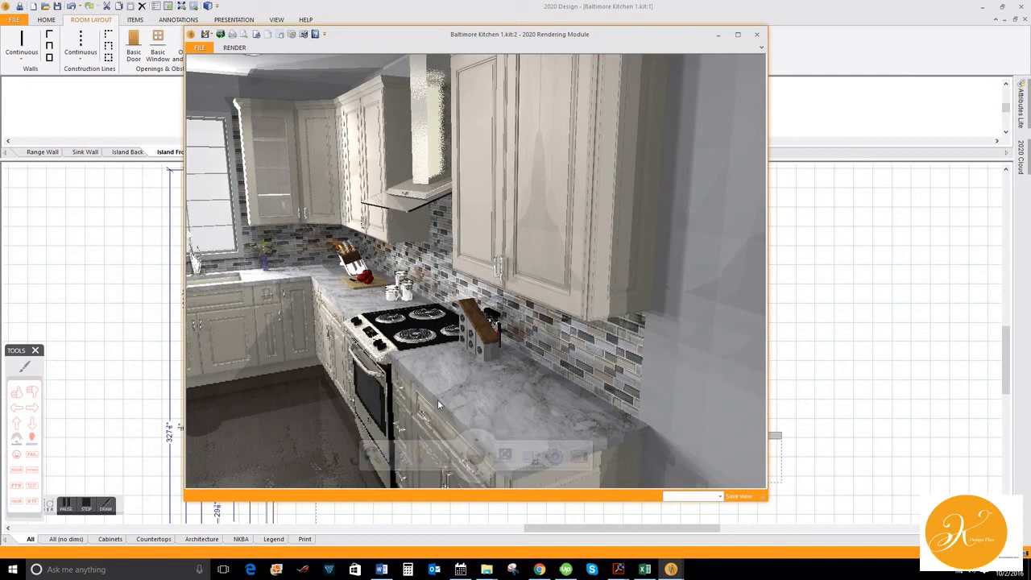
Review the rendering mode and quality options, leaving the quality at Medium
click(559, 466)
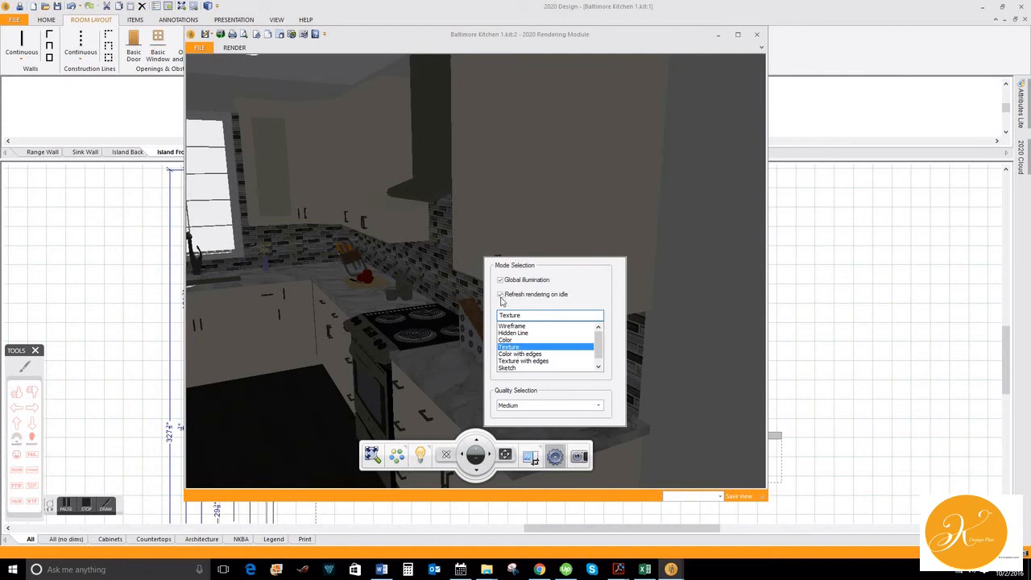
click(600, 405)
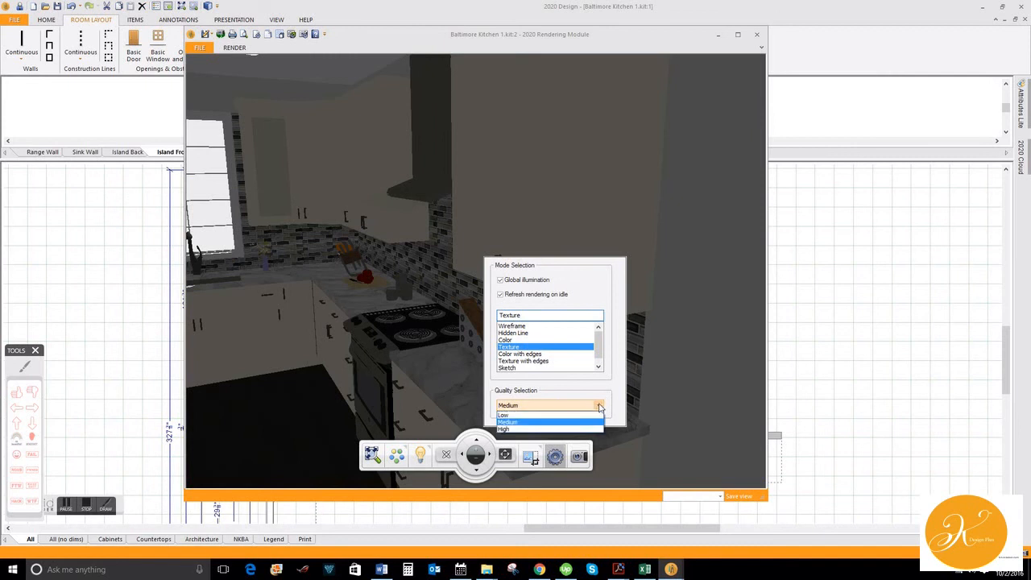
click(533, 435)
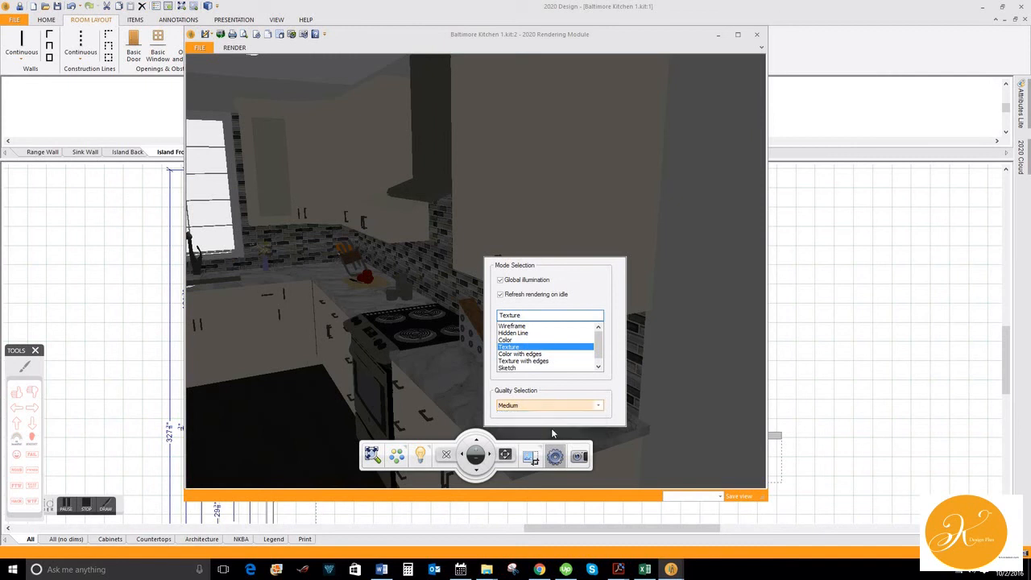
click(551, 464)
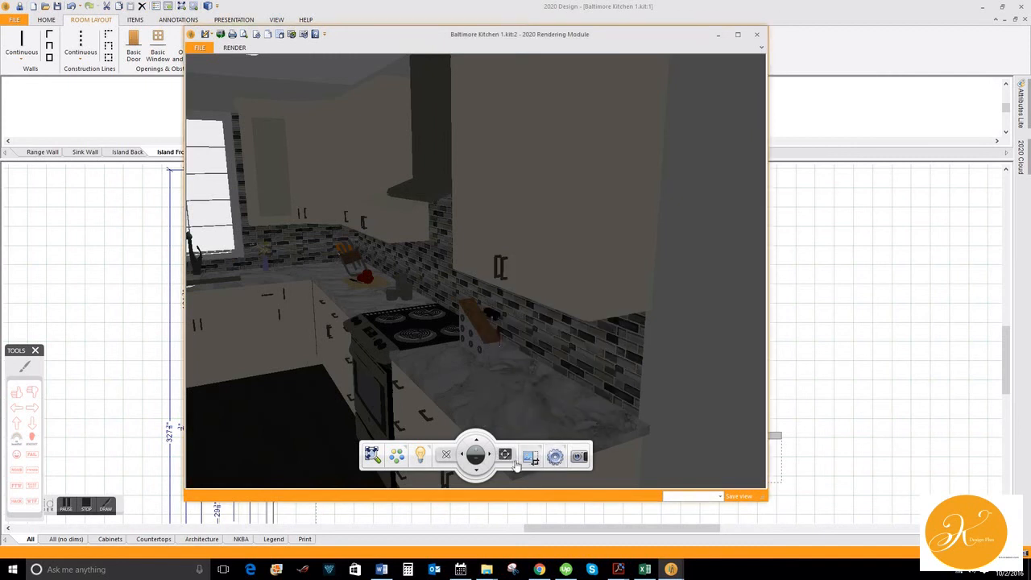
Enable image exposure in the rendering's light settings and review the Scene, Ceiling and Sun light properties
click(421, 459)
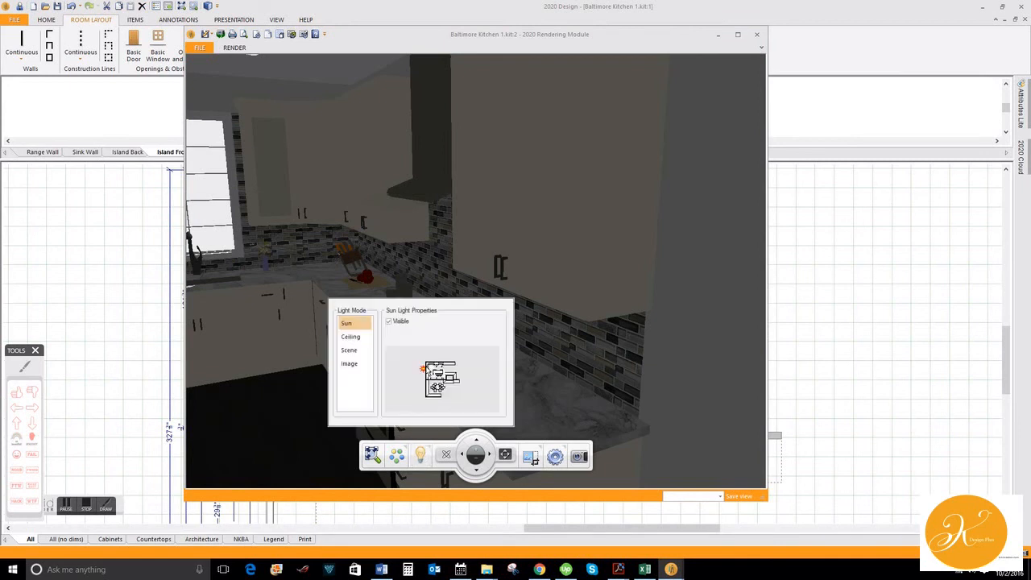
click(349, 363)
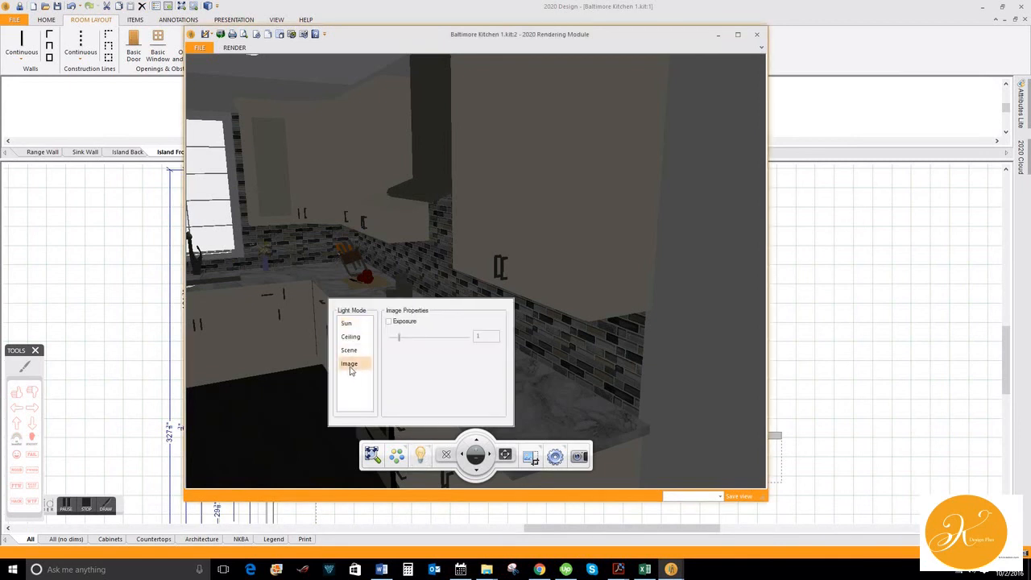
click(389, 322)
click(352, 349)
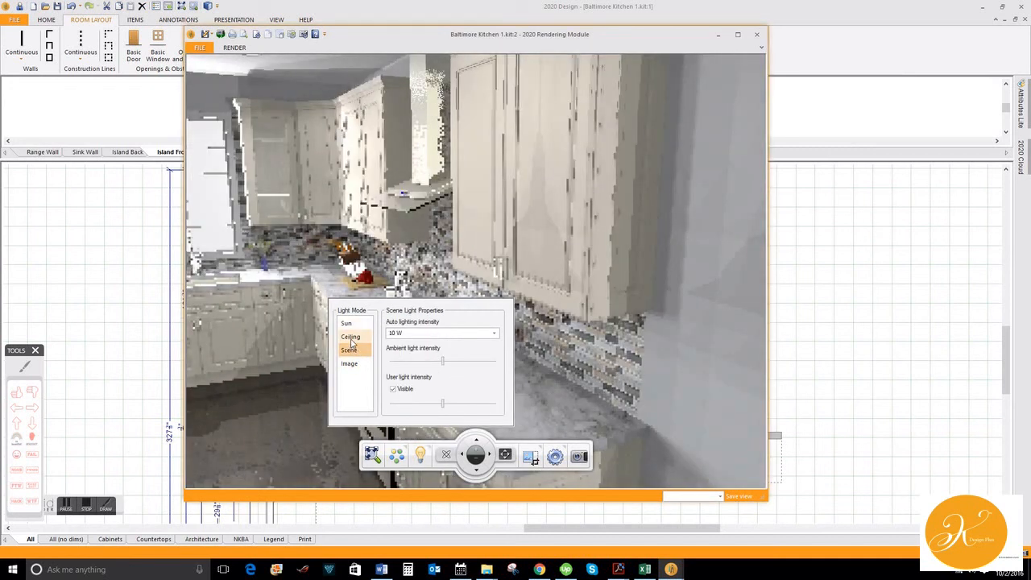
click(351, 341)
click(349, 325)
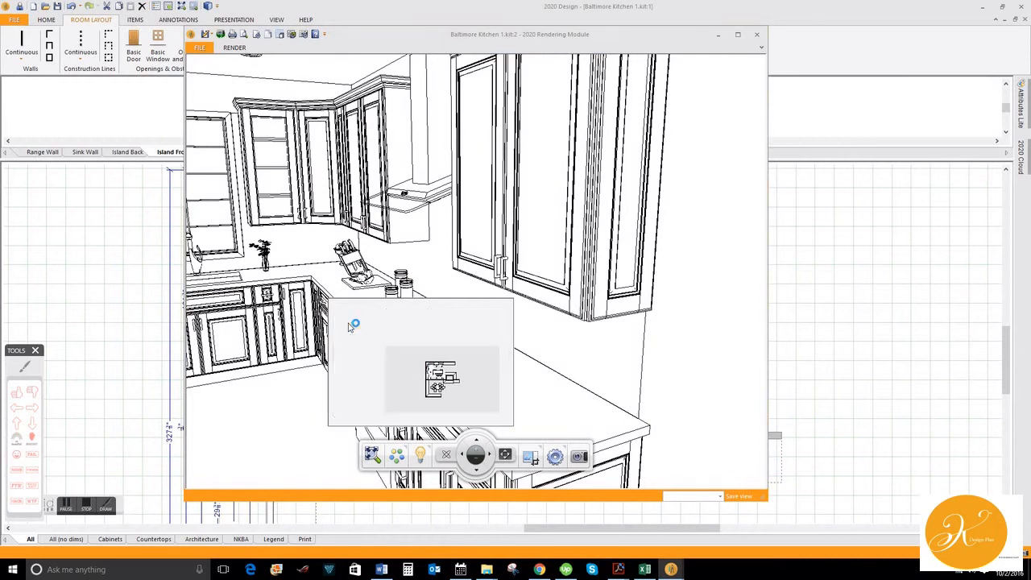
click(422, 456)
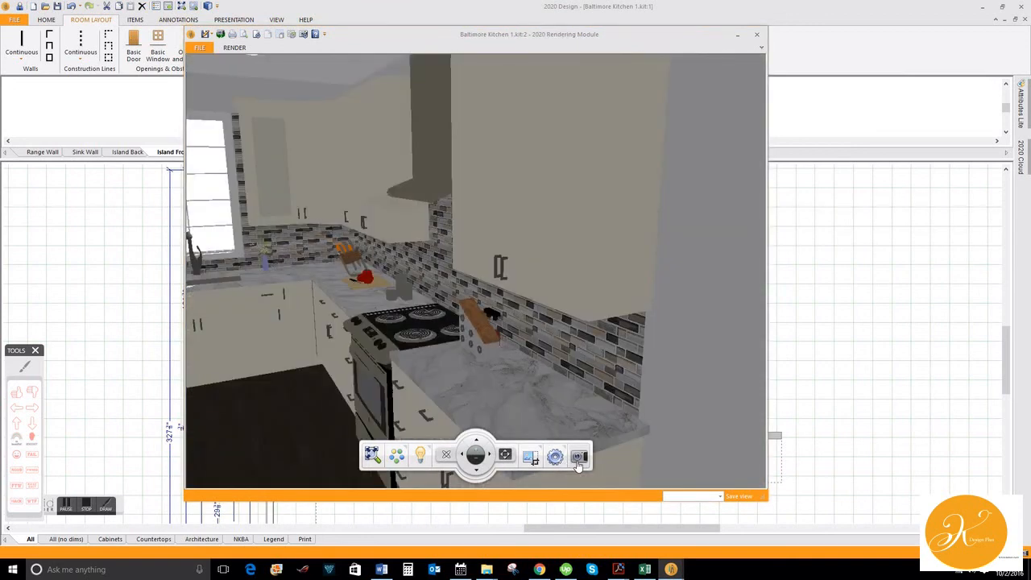
Generate the final rendered image of the range-wall countertop view and view the resulting t.png picture
click(578, 459)
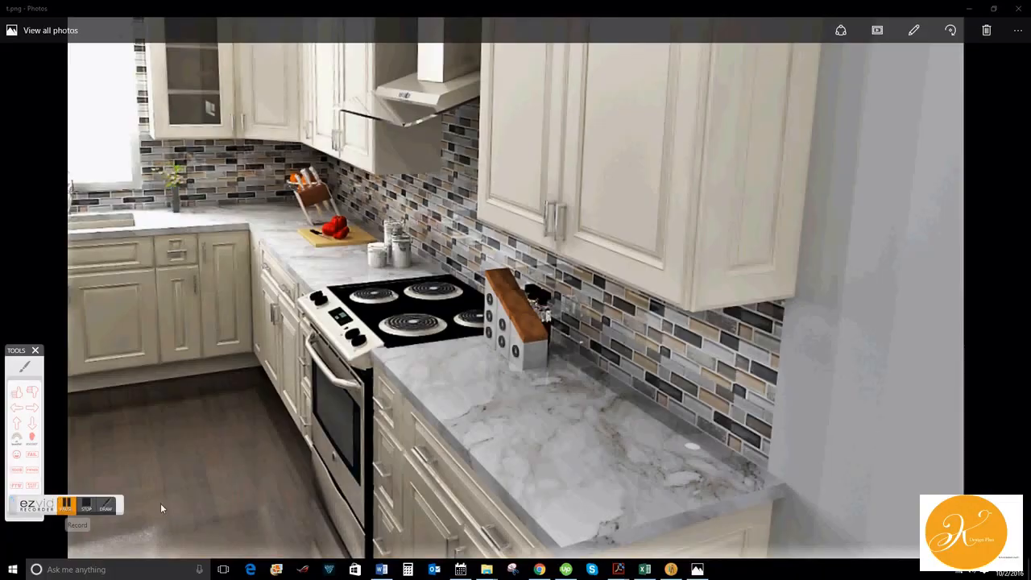
click(107, 506)
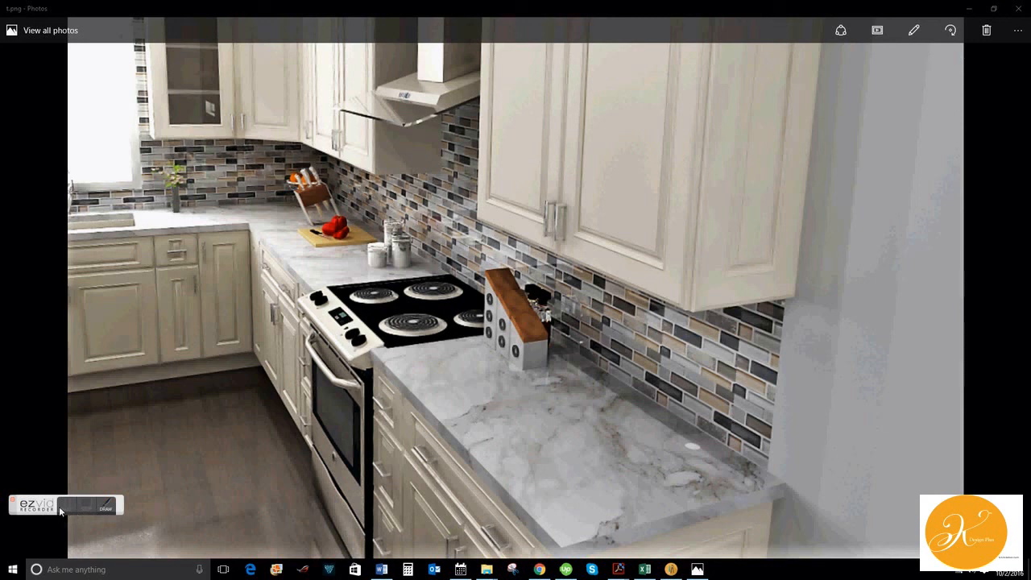
Place a red downward arrow annotation on the rendered countertop just in front of the wooden-topped rack beside the range
click(107, 508)
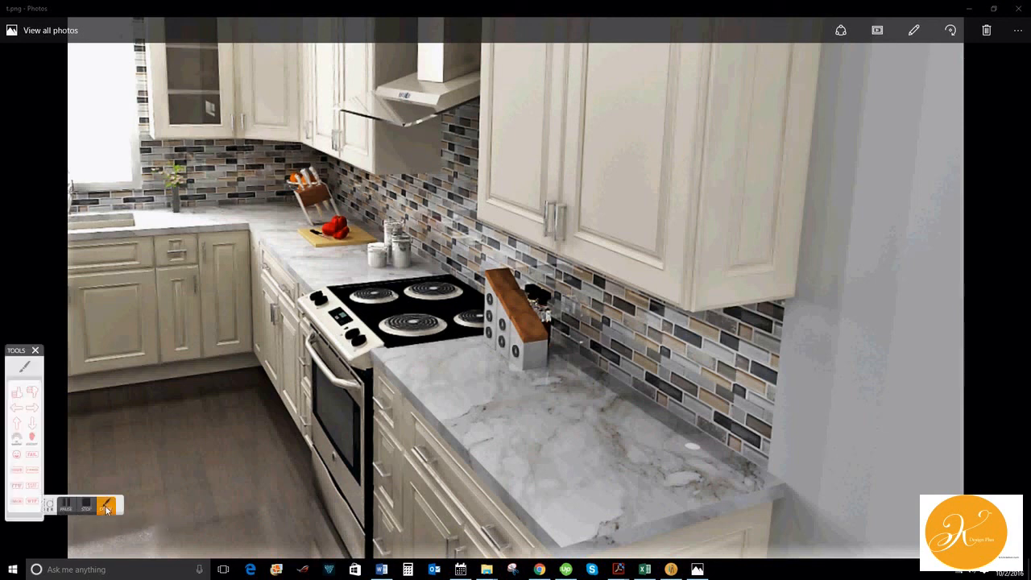
click(32, 422)
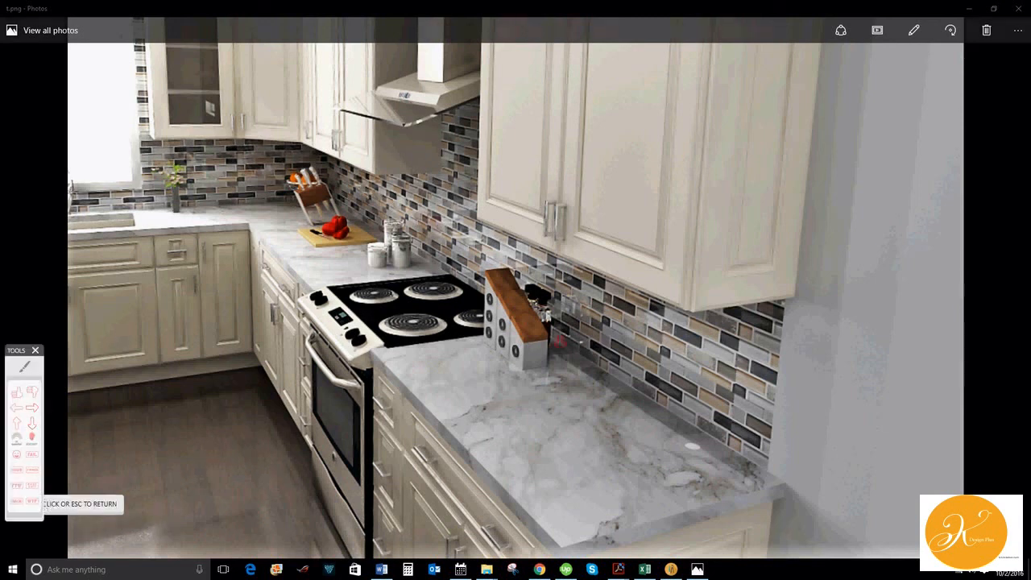
click(543, 361)
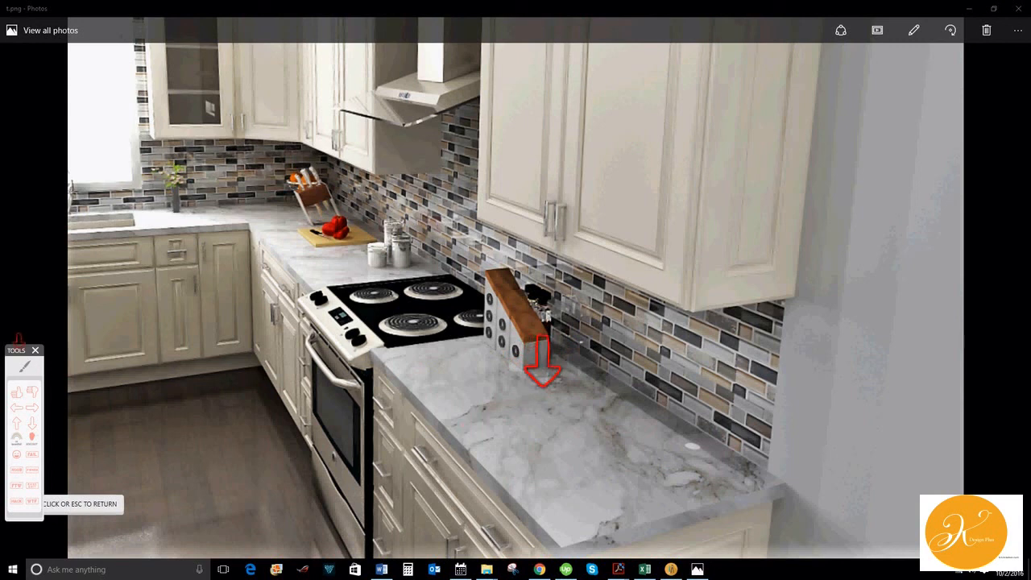
key(Escape)
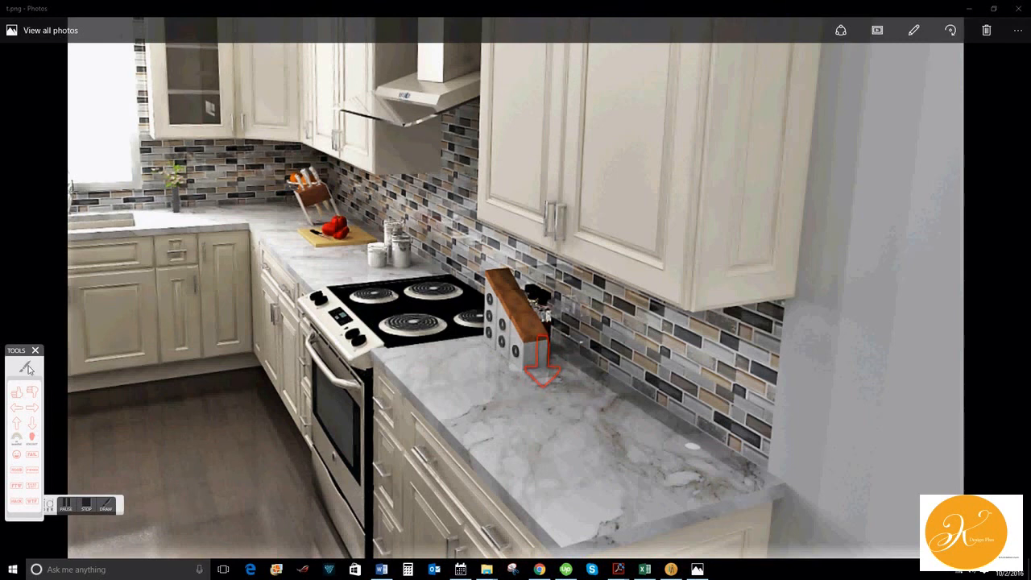
Handwrite a red note on the rendered countertop below the arrow about glossy darkening, and leave drawing mode
click(105, 505)
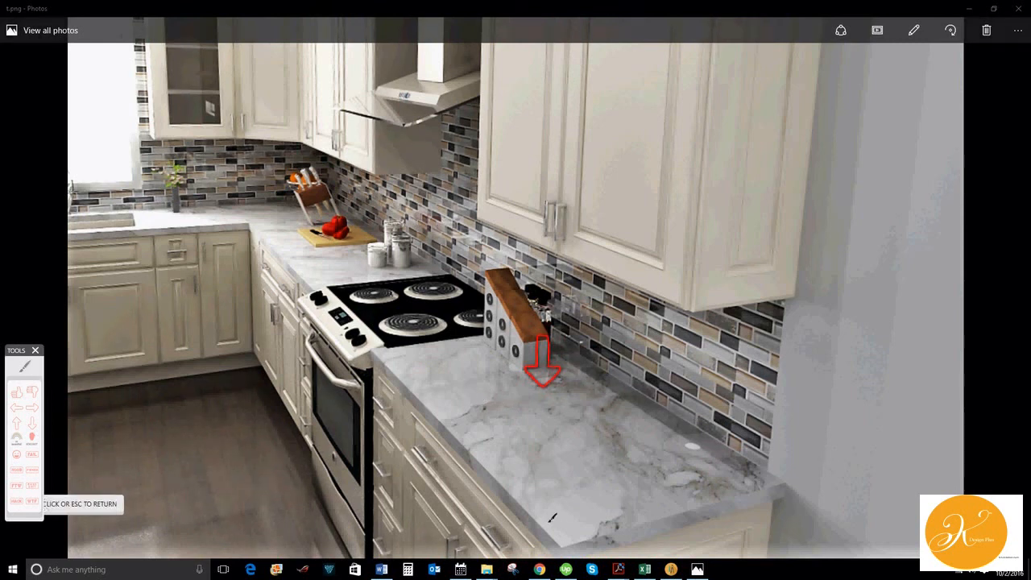
mouse_move(510, 403)
mouse_down()
mouse_move(493, 418)
mouse_move(508, 413)
mouse_move(512, 422)
mouse_move(525, 405)
mouse_move(574, 396)
mouse_move(573, 421)
mouse_up()
mouse_move(522, 446)
mouse_down()
mouse_move(508, 463)
mouse_move(520, 431)
mouse_move(540, 457)
mouse_move(552, 442)
mouse_move(556, 460)
mouse_up()
mouse_move(544, 449)
mouse_down()
mouse_move(570, 439)
mouse_move(590, 451)
mouse_move(621, 426)
mouse_move(619, 445)
mouse_up()
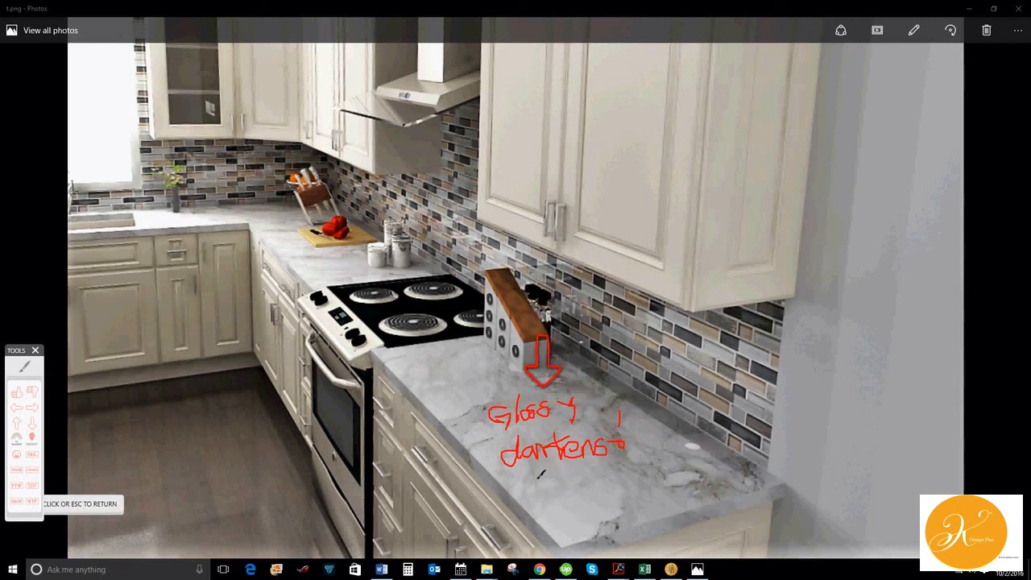
key(Escape)
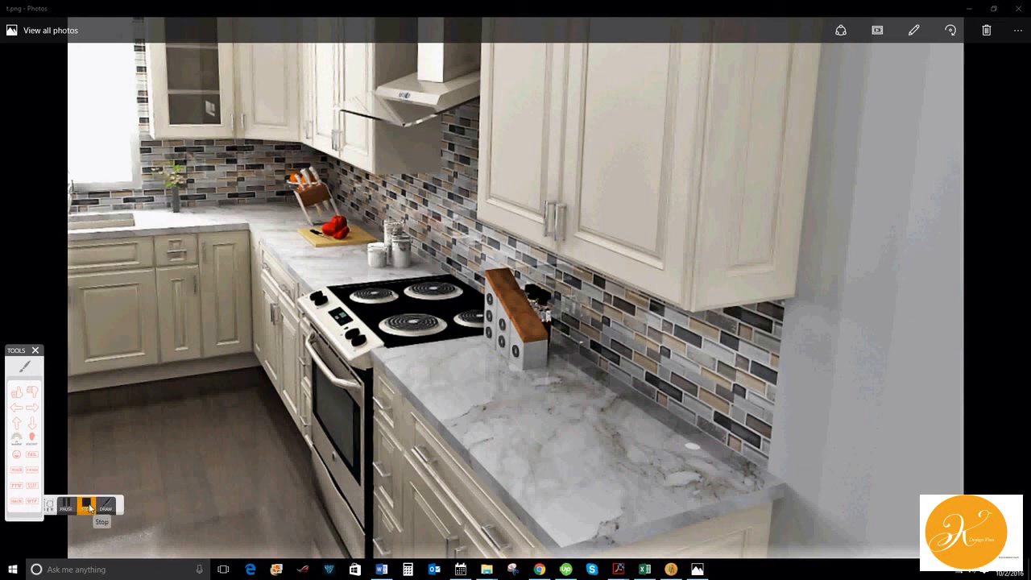
Close the t.png picture and the Jennilee_Kitchen Design folder window, minimize 2020 Design to show the desktop, and stop the recording
click(1025, 9)
click(671, 570)
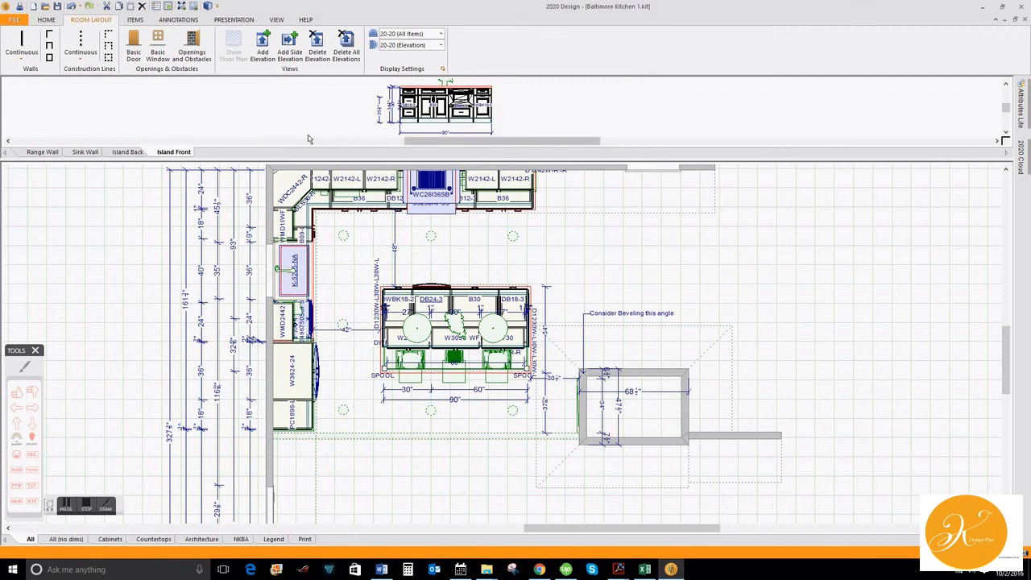
click(671, 570)
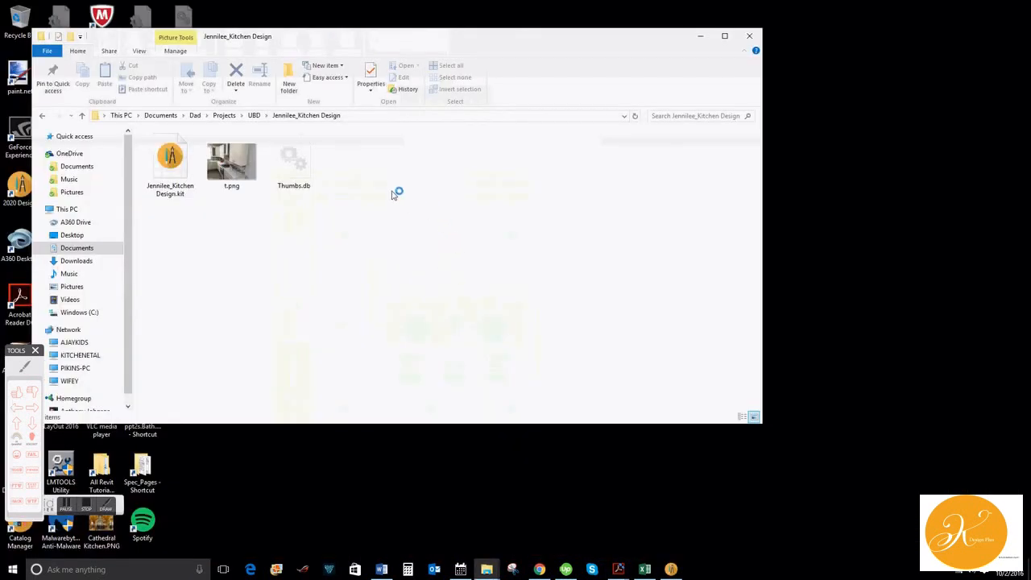
click(749, 37)
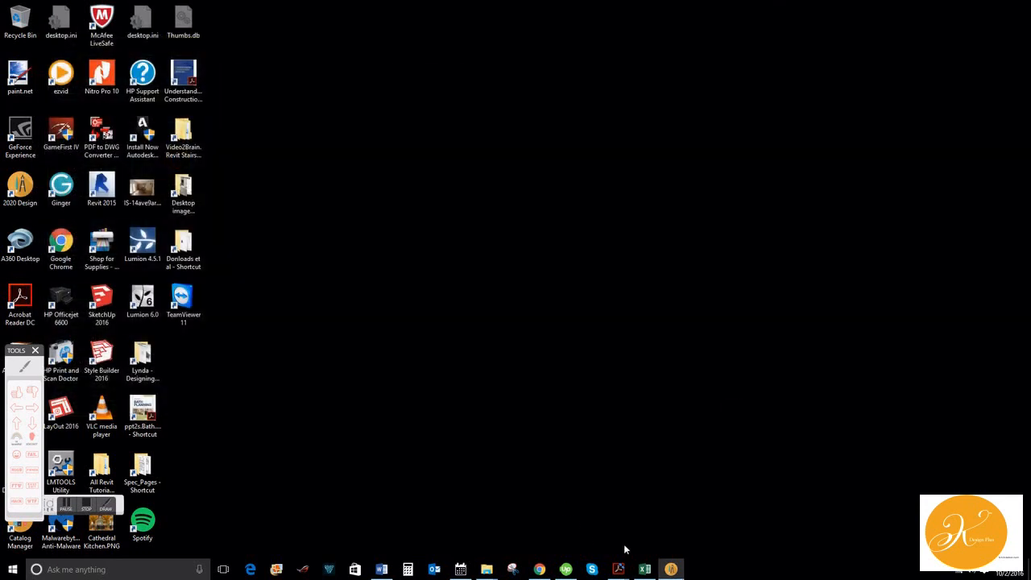
click(91, 506)
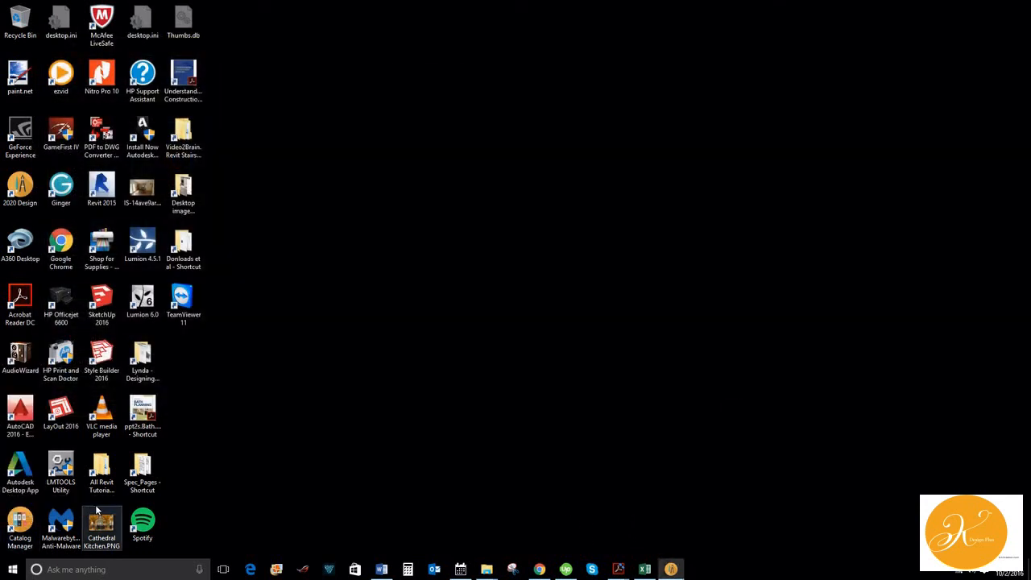